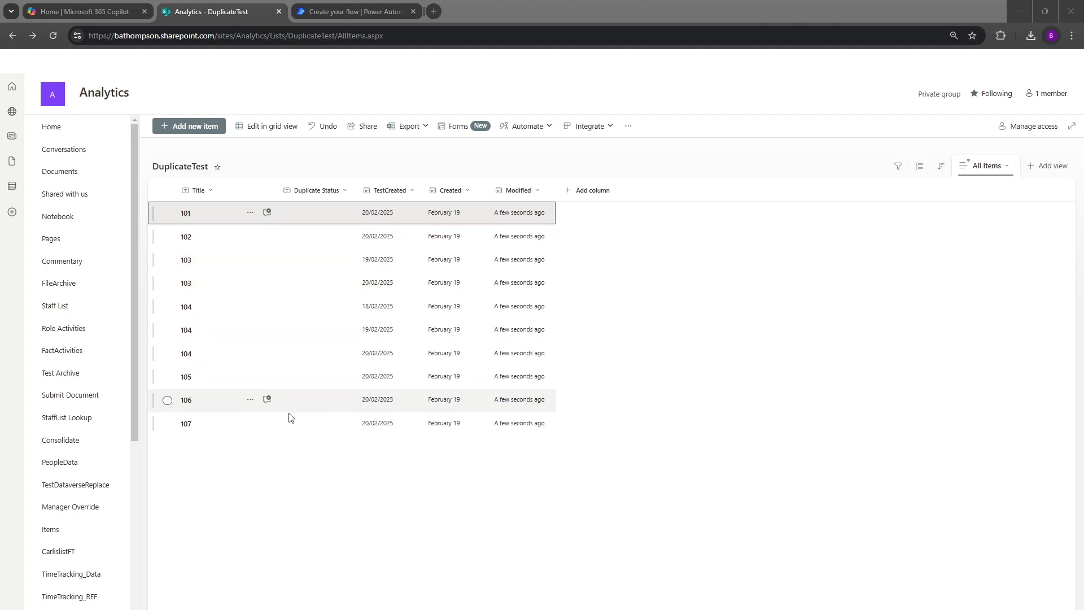
Switch to Power Automate and create an instant cloud flow named TagDuplicatesSPList with the "Manually trigger a flow" trigger
{"action": "left_click", "coordinate": [355, 13]}
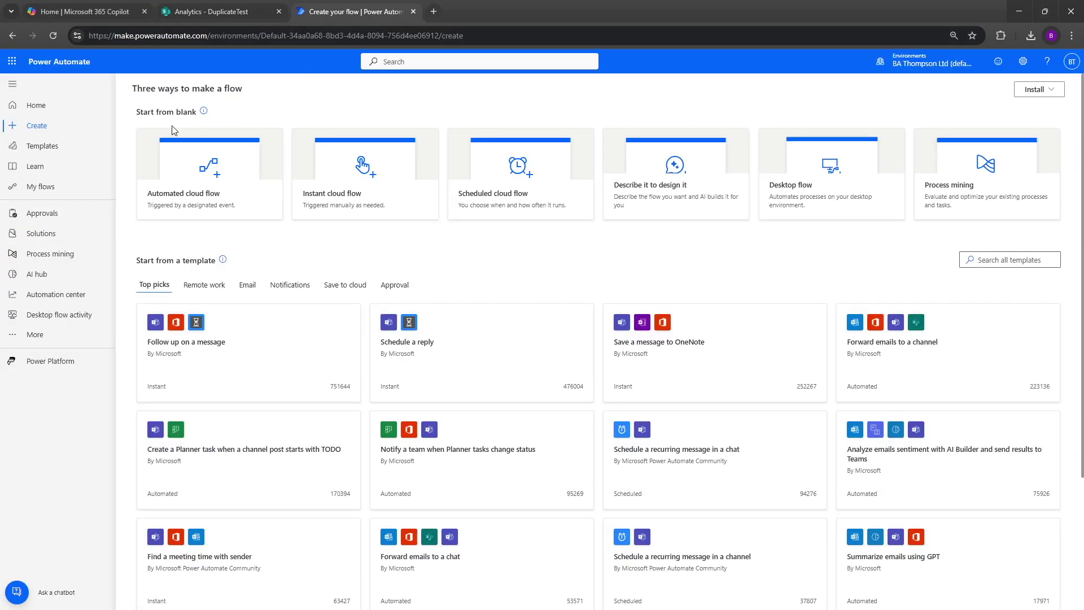
{"action": "left_click", "coordinate": [356, 180]}
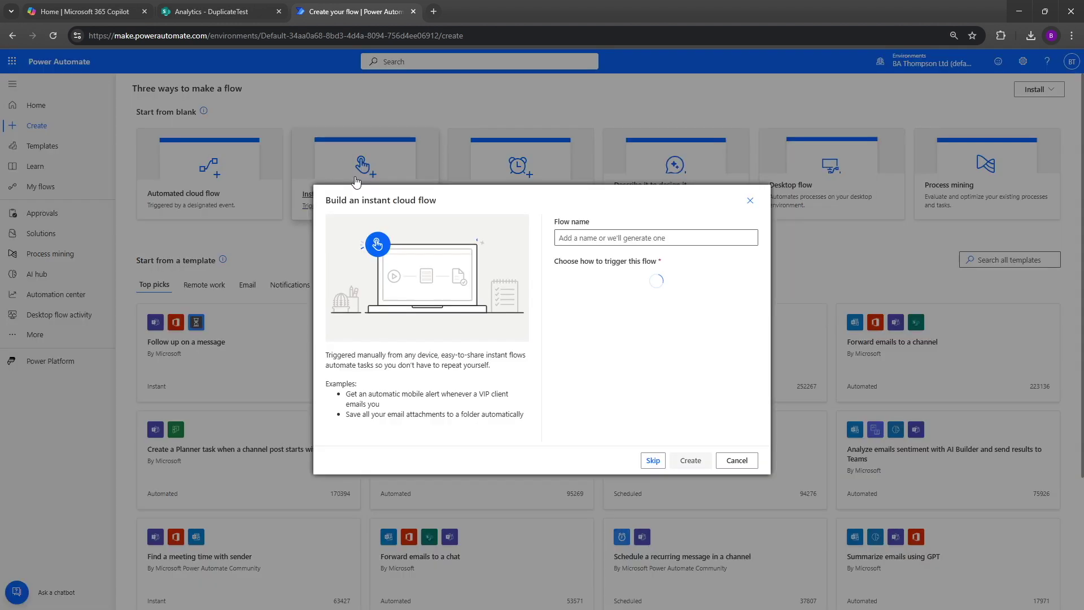
{"action": "left_click", "coordinate": [574, 236]}
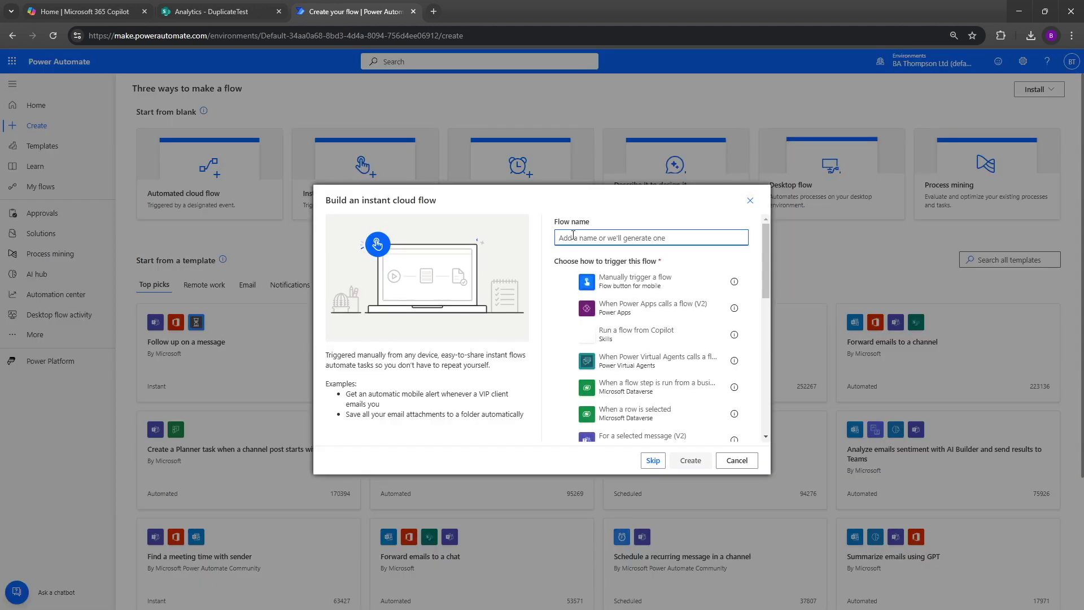
{"action": "type", "text": "TagDuplicatesSPList"}
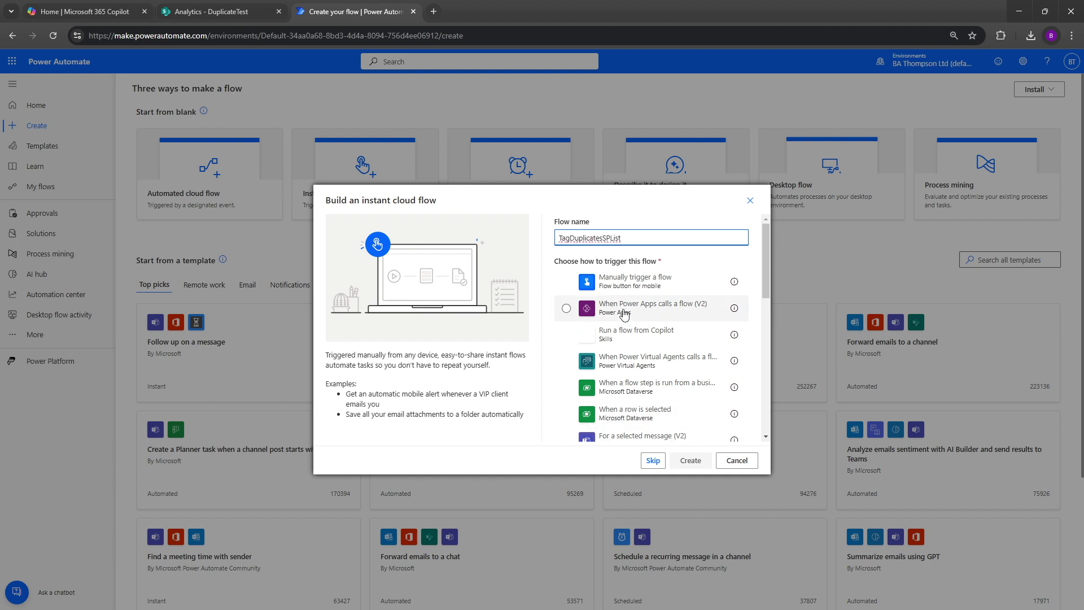
{"action": "left_click", "coordinate": [568, 282]}
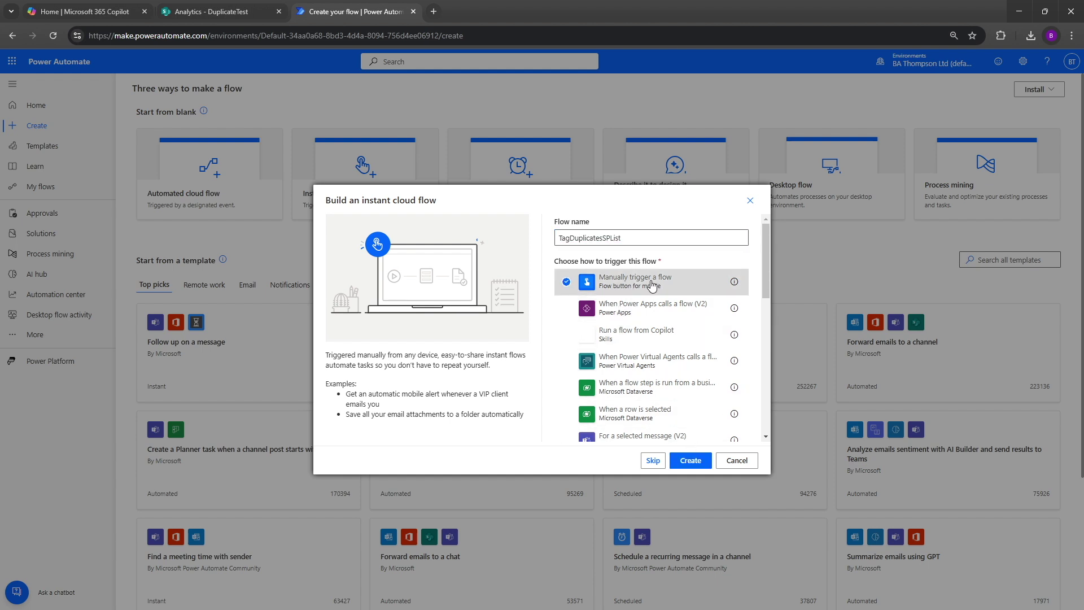
{"action": "left_click", "coordinate": [690, 461]}
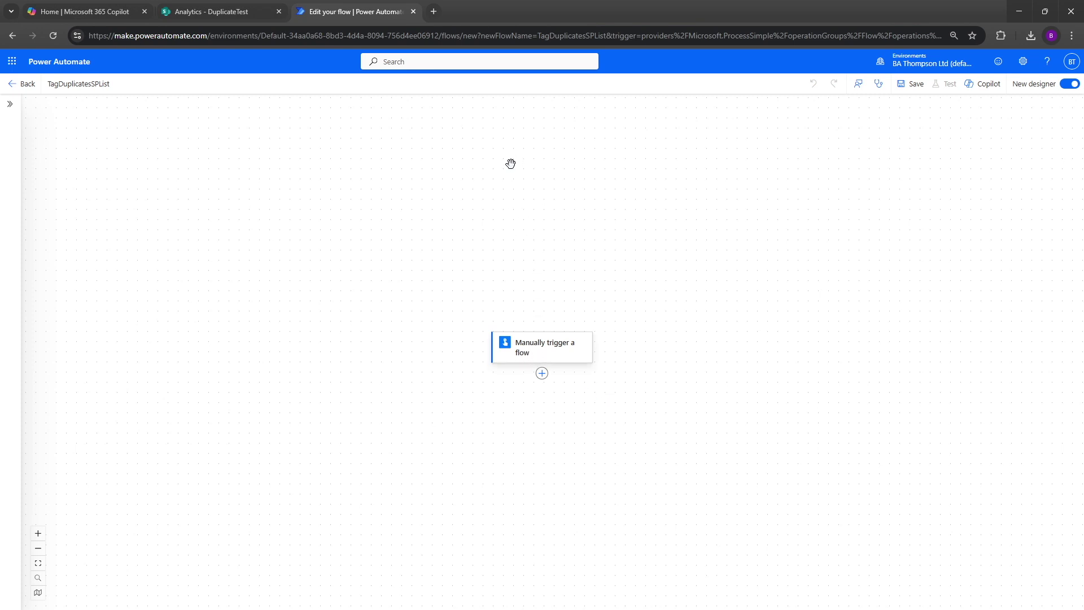
Add a SharePoint Get items action after the trigger, using the Analytics site and the DuplicateTest list
{"action": "left_click", "coordinate": [542, 375]}
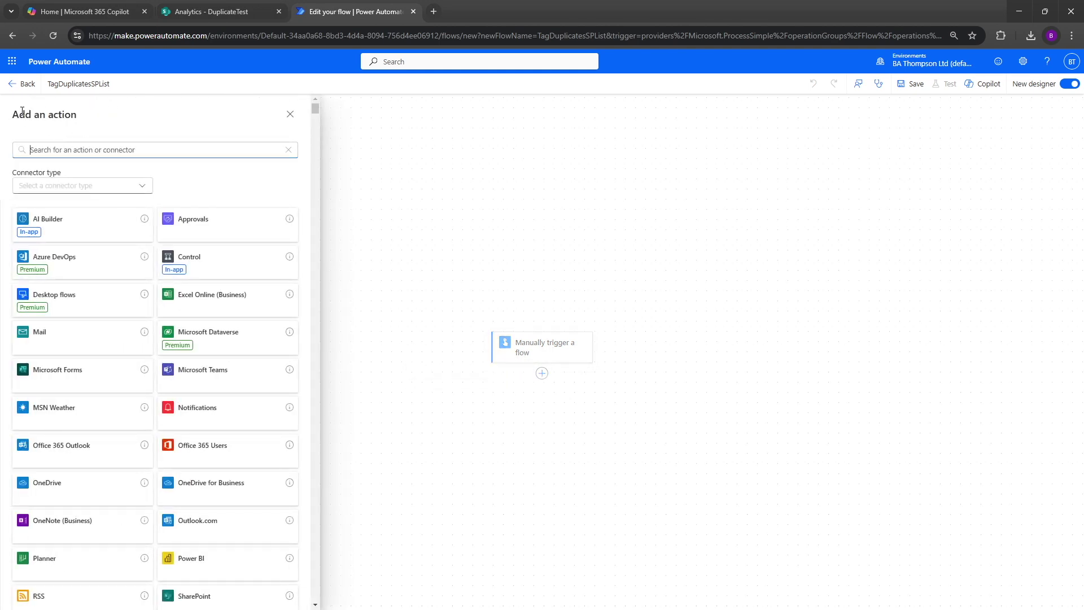
{"action": "type", "text": "get items"}
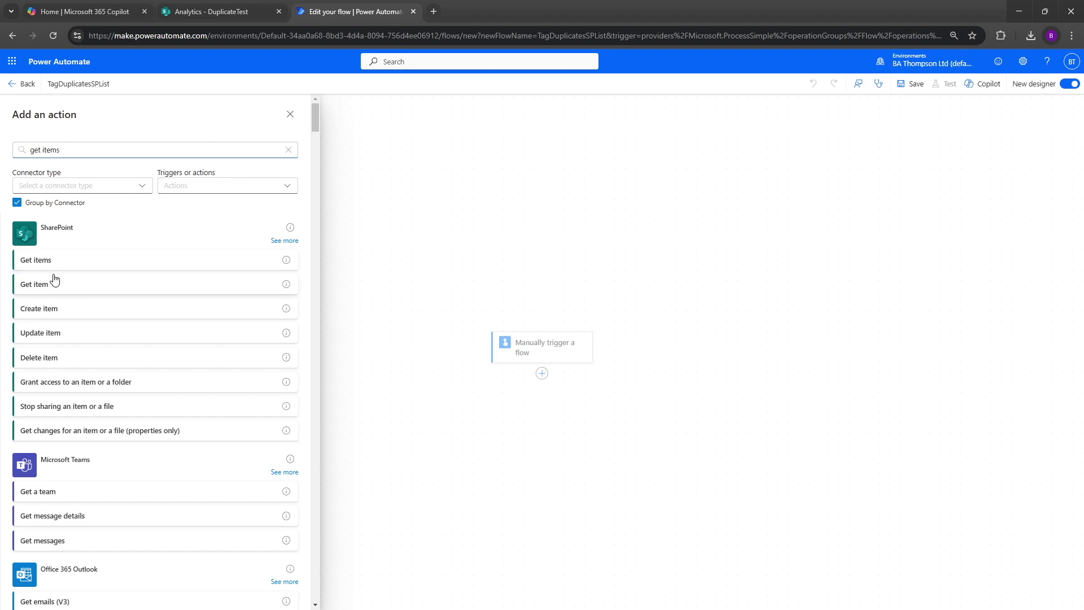
{"action": "left_click", "coordinate": [60, 262]}
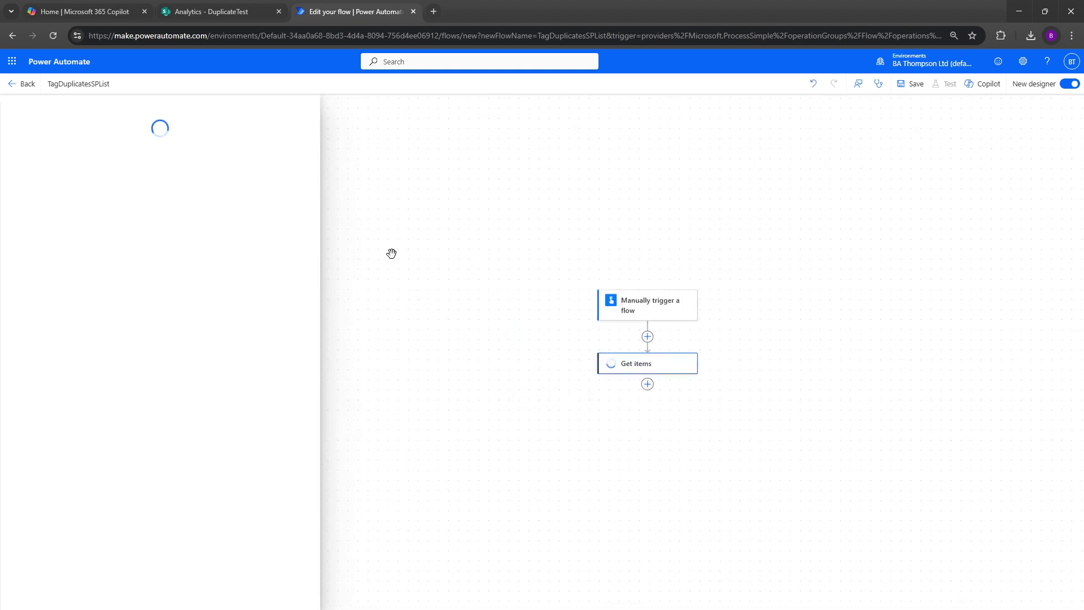
{"action": "left_click", "coordinate": [304, 187]}
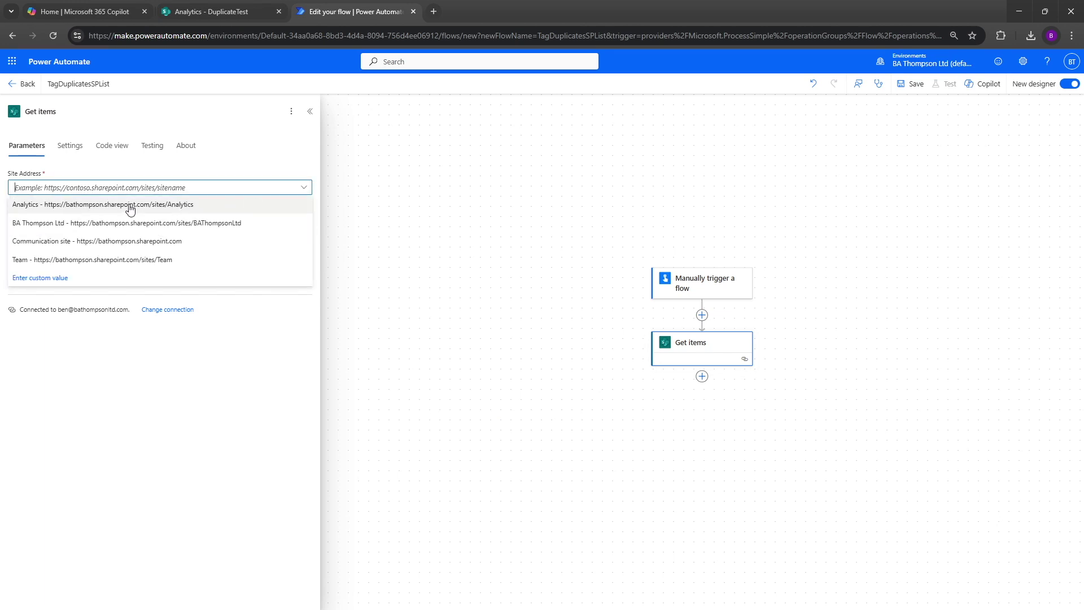
{"action": "left_click", "coordinate": [130, 207]}
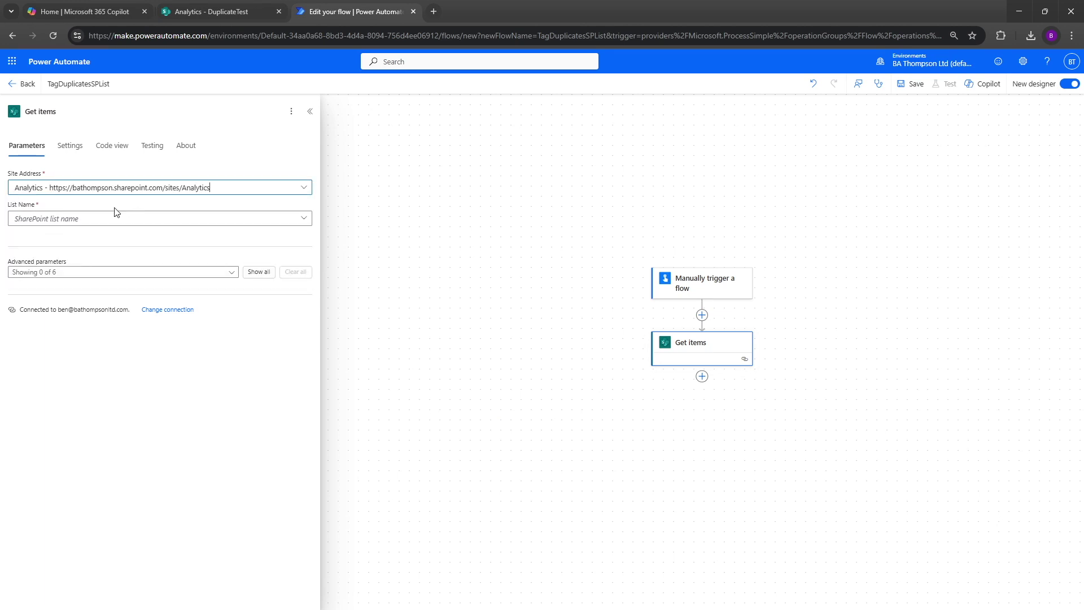
{"action": "left_click", "coordinate": [81, 225]}
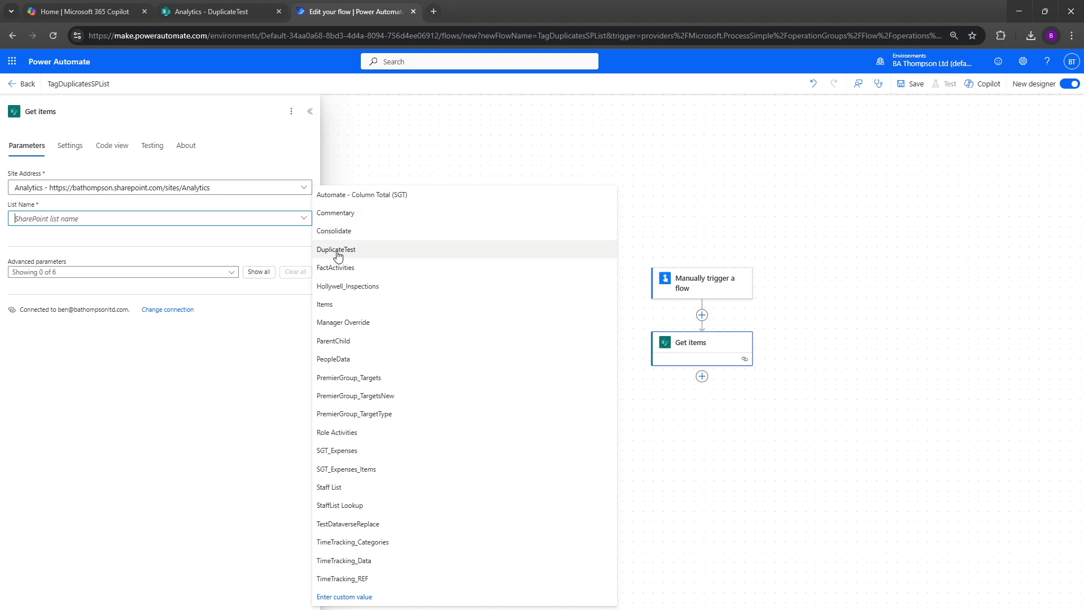
{"action": "left_click", "coordinate": [338, 252]}
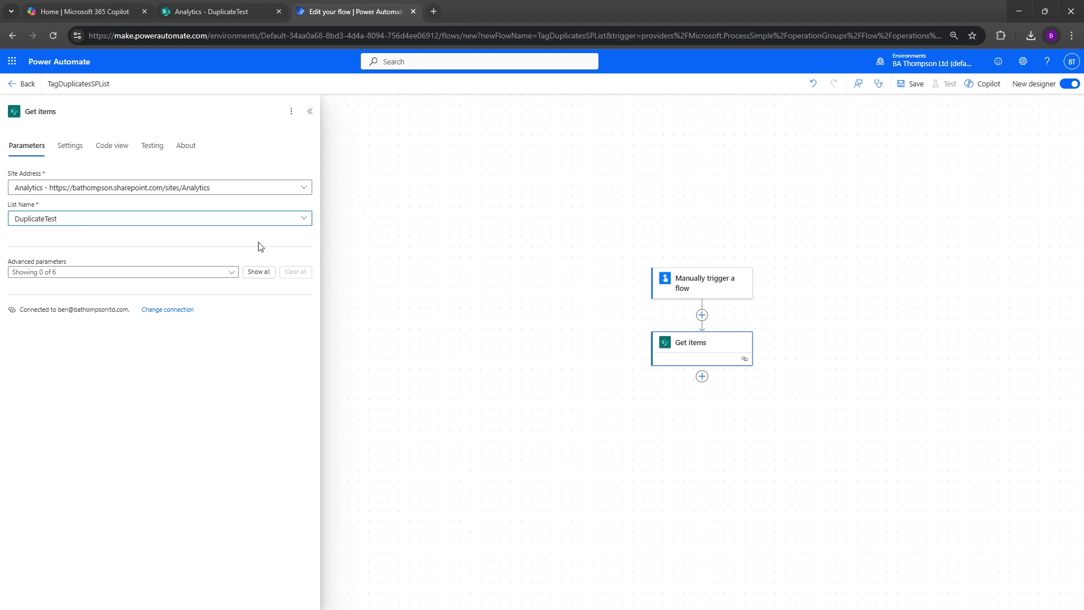
Rename the Get items action as GetAllItems
{"action": "left_click_drag", "start_coordinate": [48, 112], "coordinate": [15, 121]}
{"action": "type", "text": "GetAllItems"}
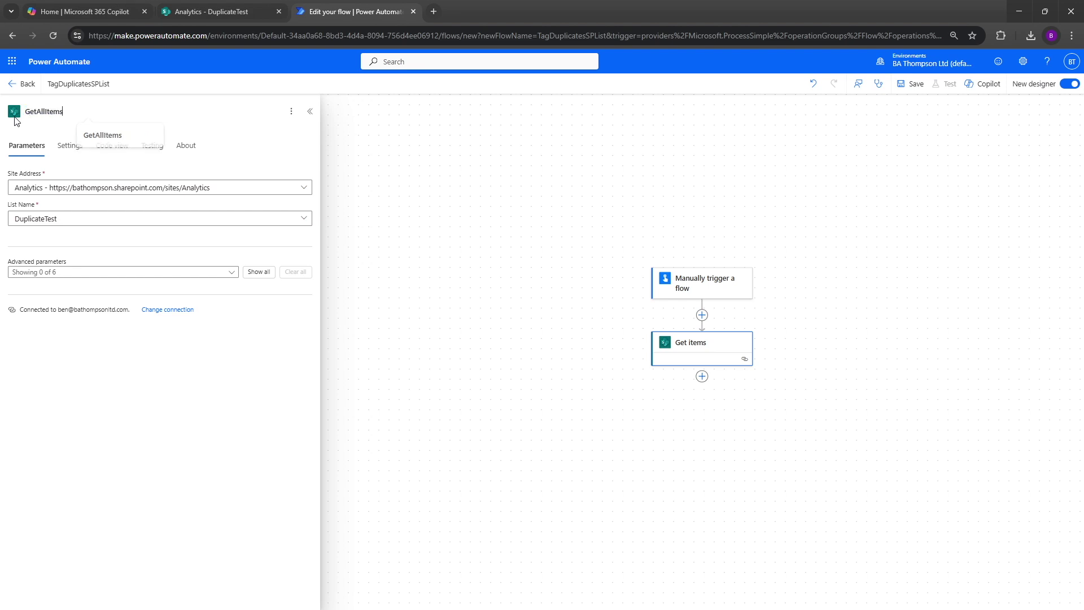
{"action": "left_click", "coordinate": [518, 174]}
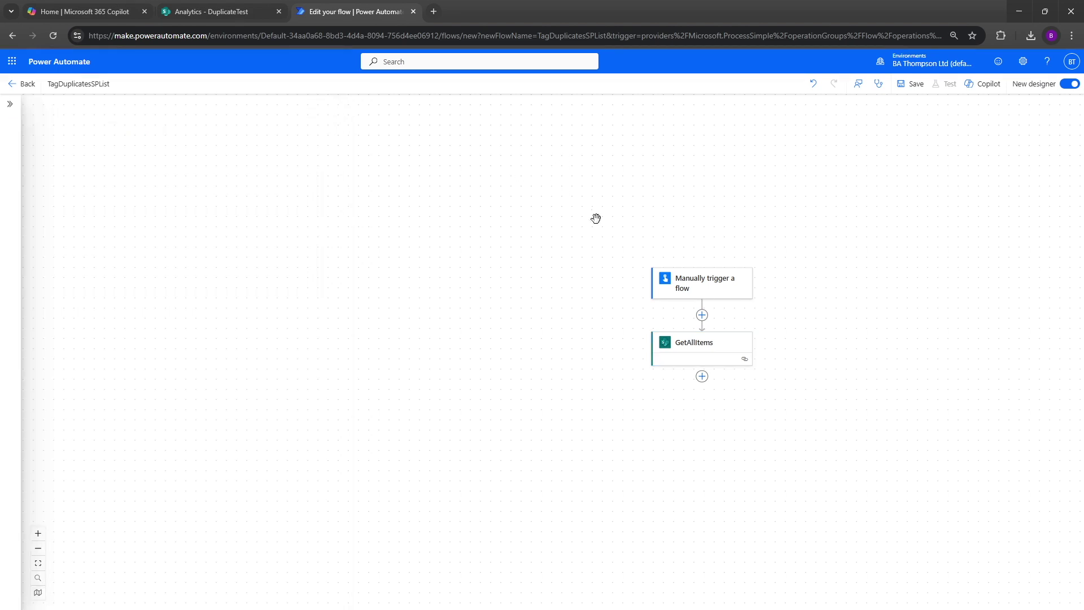
Add an Apply to each loop after GetAllItems that iterates over its body/value list of items
{"action": "left_click_drag", "start_coordinate": [712, 235], "coordinate": [478, 124]}
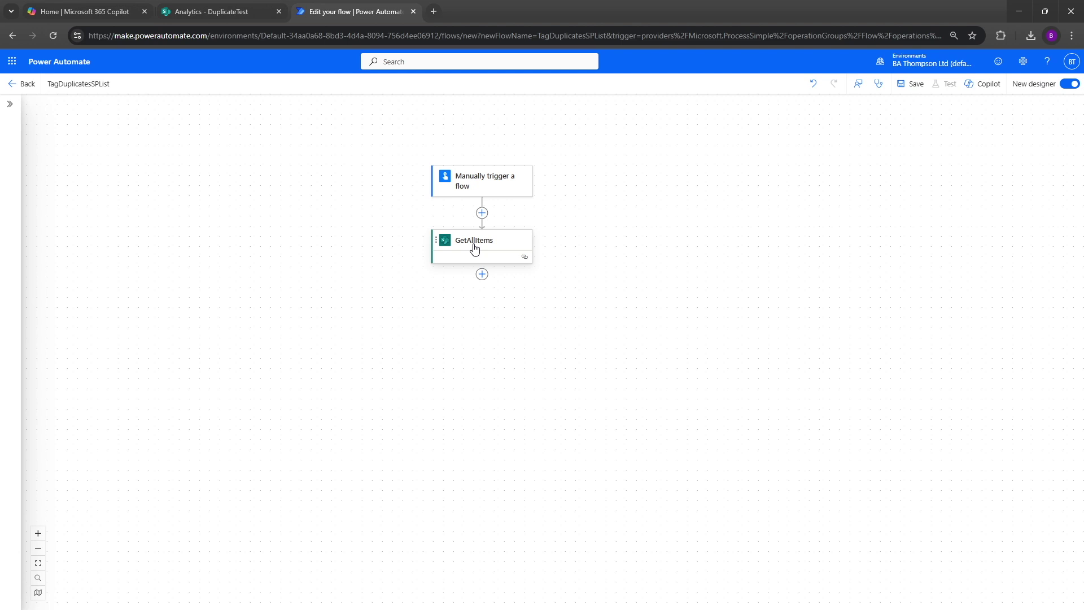
{"action": "left_click", "coordinate": [482, 274]}
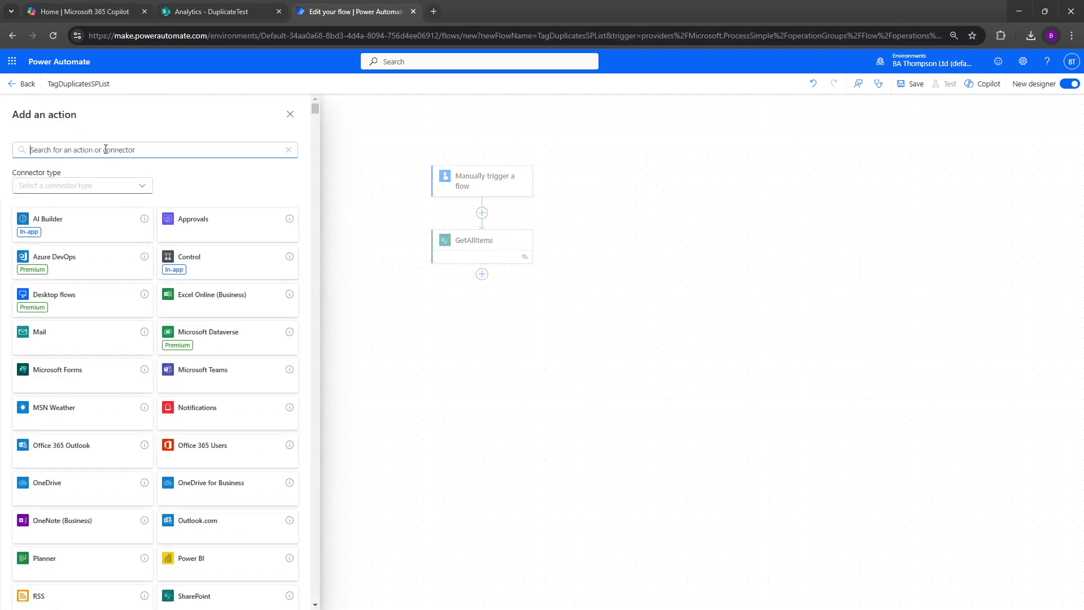
{"action": "type", "text": "apply t"}
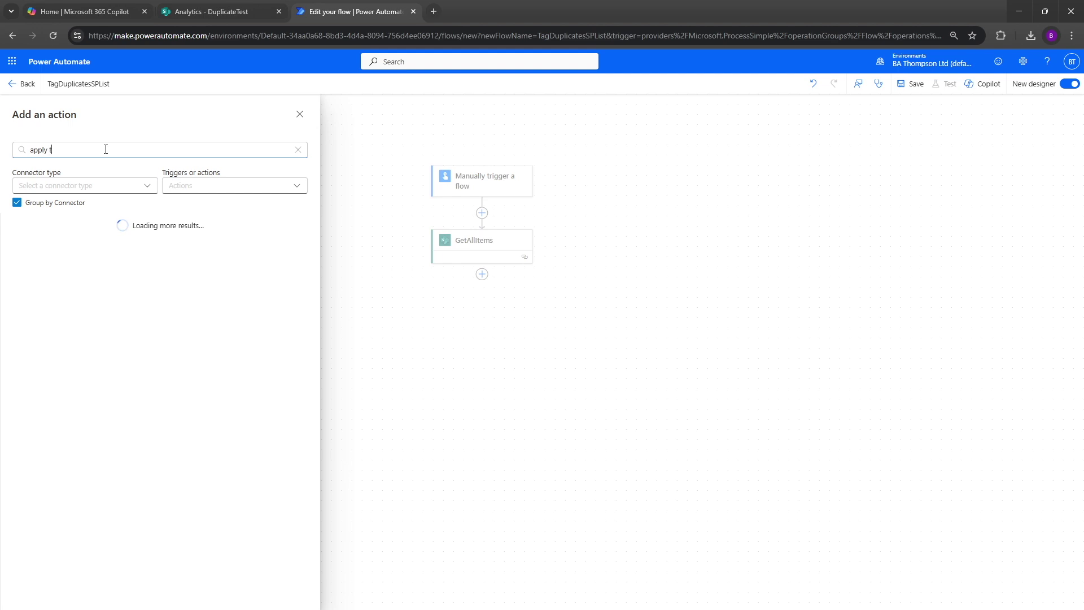
{"action": "type", "text": "o each"}
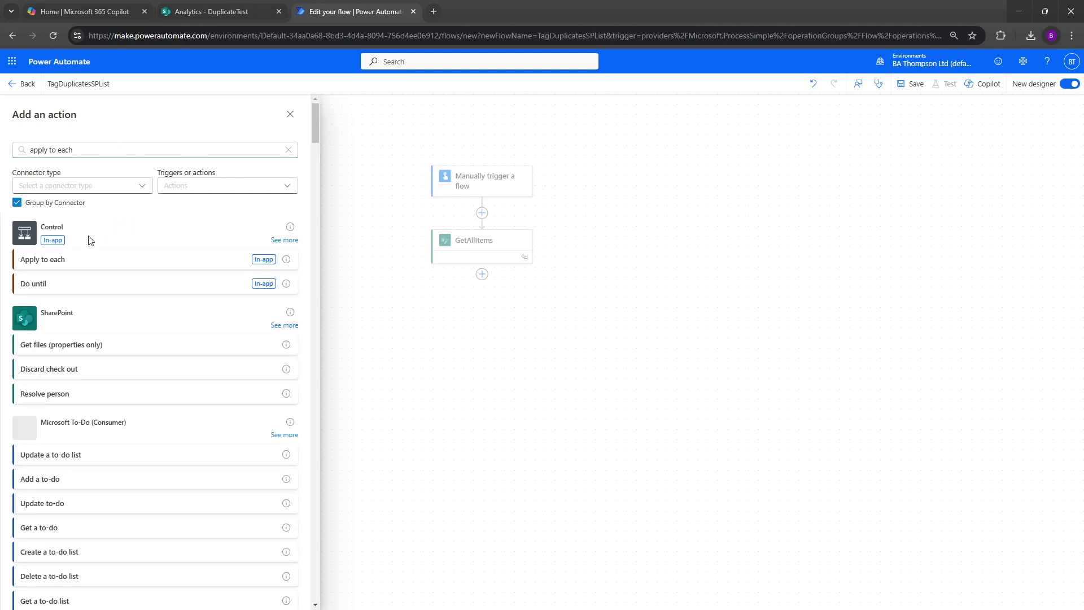
{"action": "left_click", "coordinate": [41, 261]}
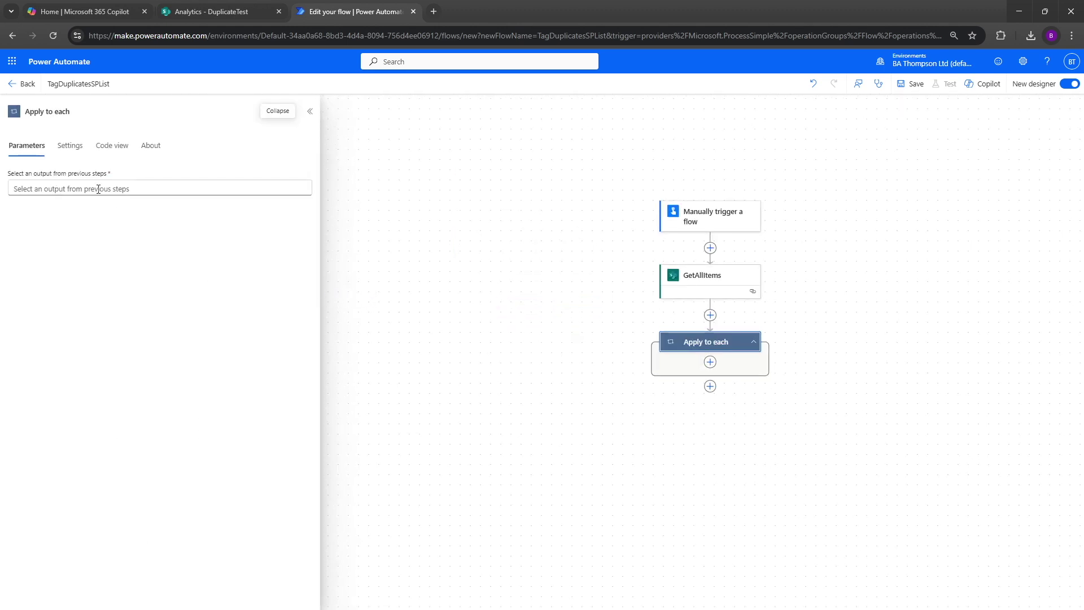
{"action": "left_click", "coordinate": [98, 189]}
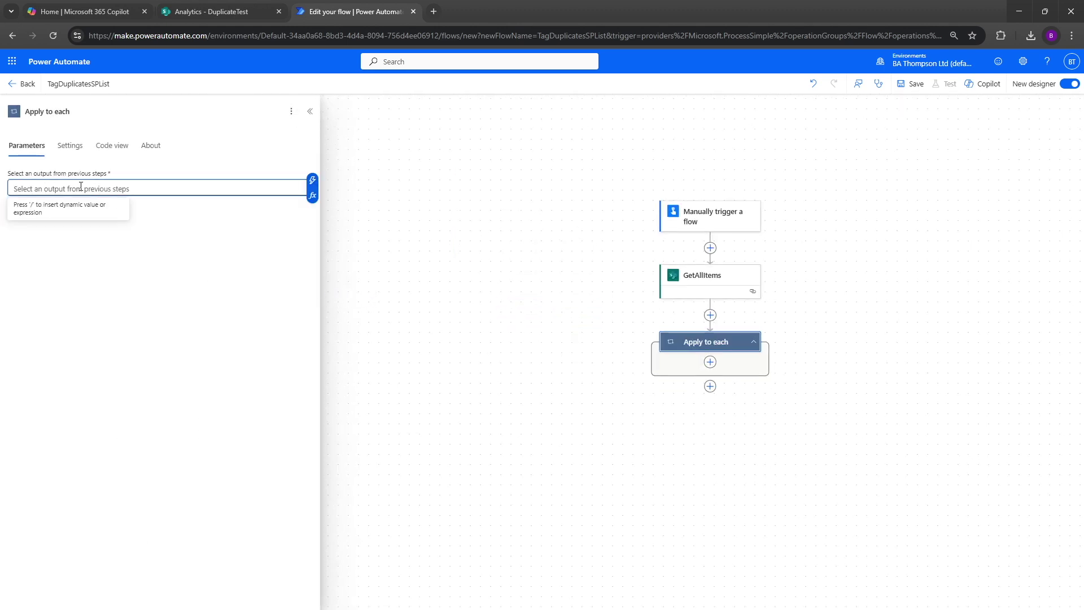
{"action": "left_click", "coordinate": [313, 179]}
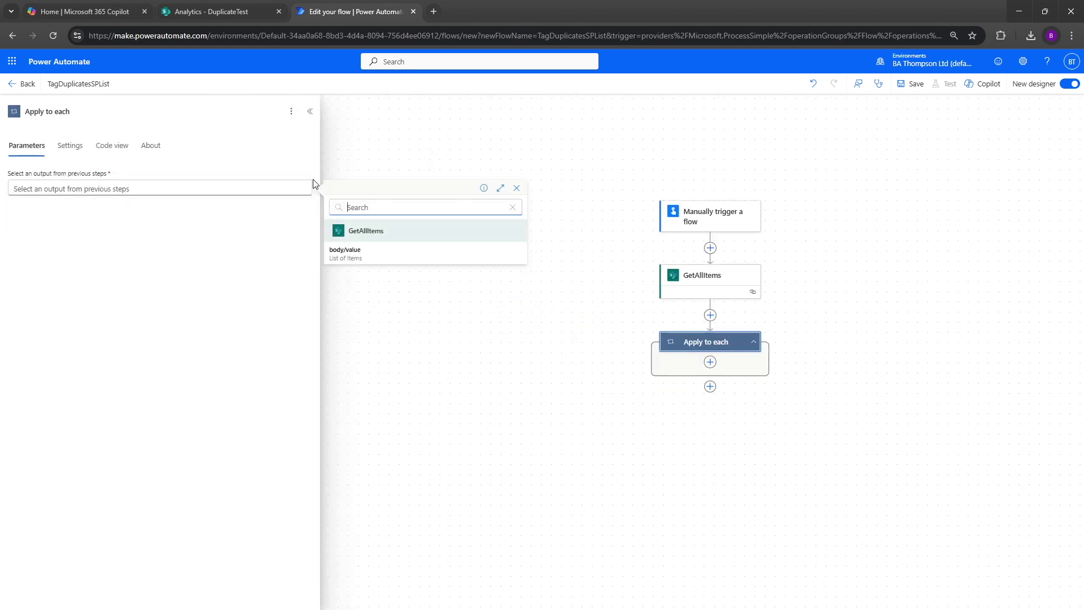
{"action": "left_click", "coordinate": [347, 254]}
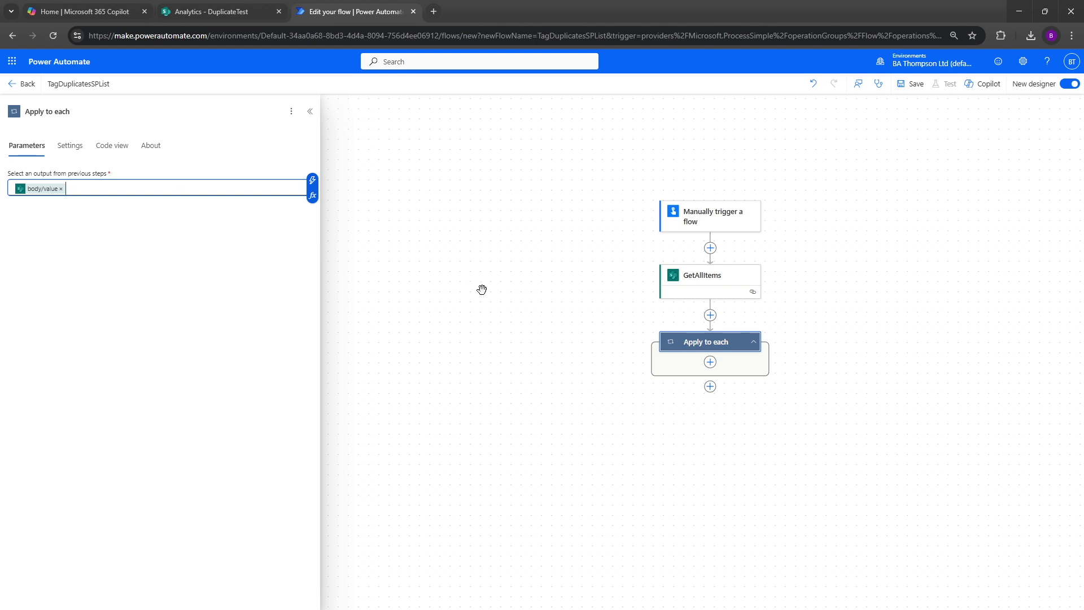
Inside the Apply to each loop, add a SharePoint Get items action for the Analytics site and the DuplicateTest list
{"action": "left_click_drag", "start_coordinate": [629, 337], "coordinate": [467, 322]}
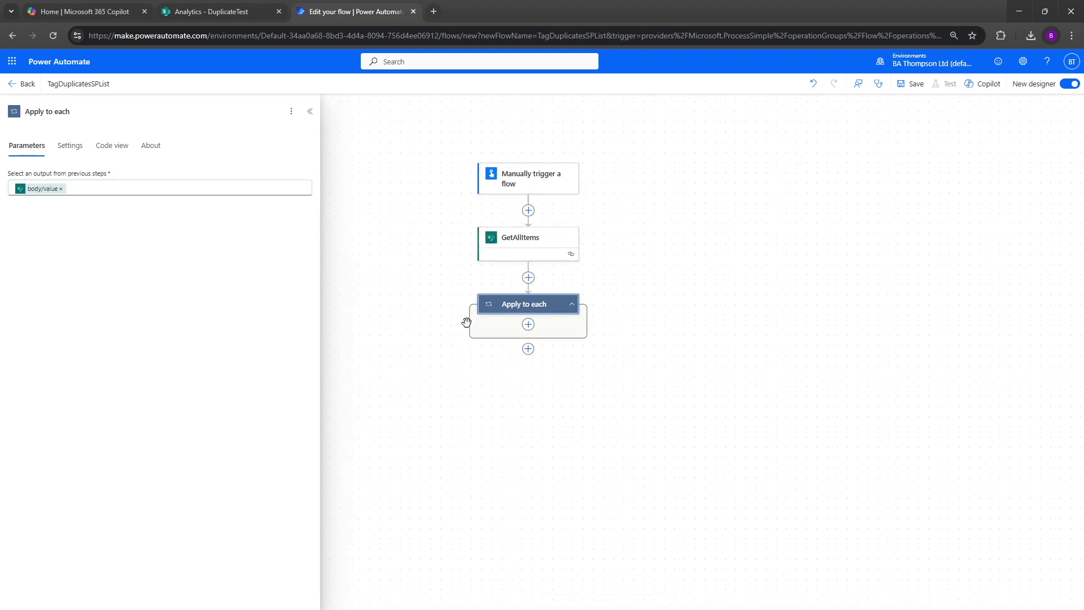
{"action": "left_click", "coordinate": [528, 326]}
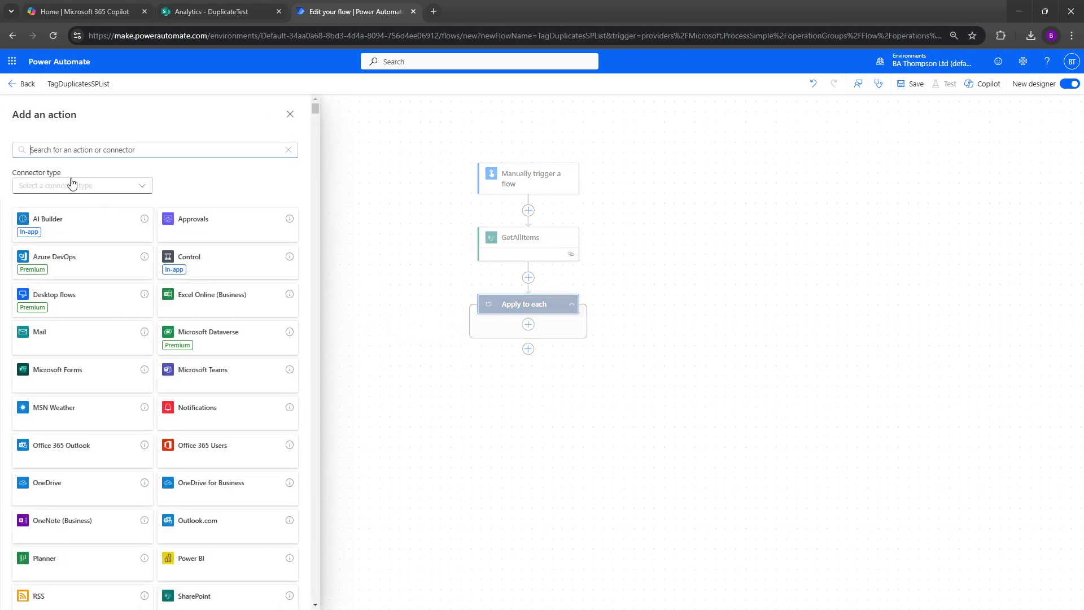
{"action": "type", "text": "get items"}
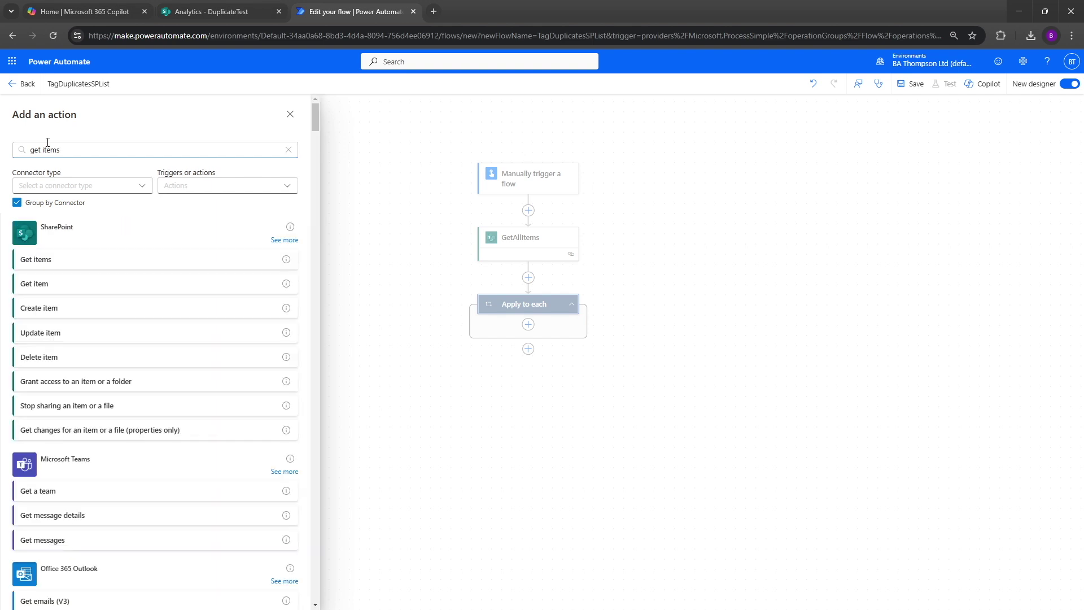
{"action": "left_click", "coordinate": [59, 263]}
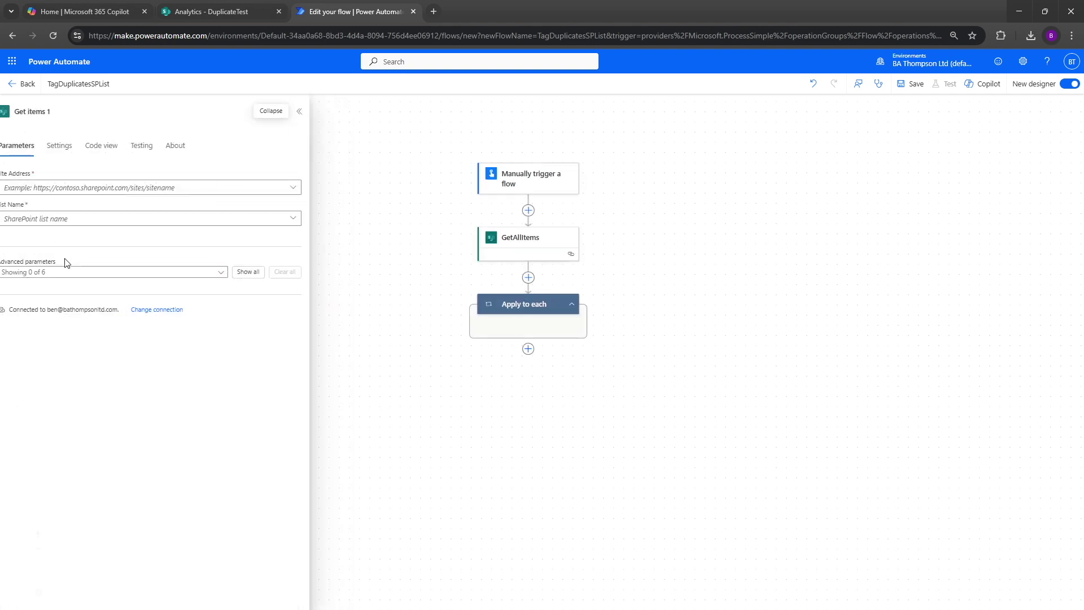
{"action": "left_click", "coordinate": [305, 189]}
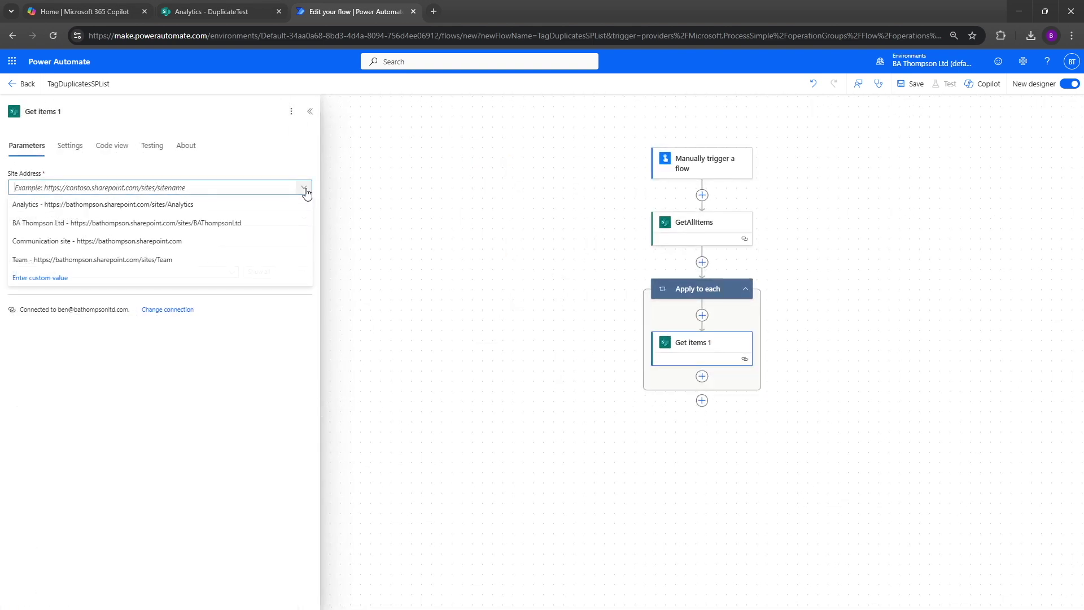
{"action": "left_click", "coordinate": [136, 206]}
{"action": "left_click", "coordinate": [304, 218]}
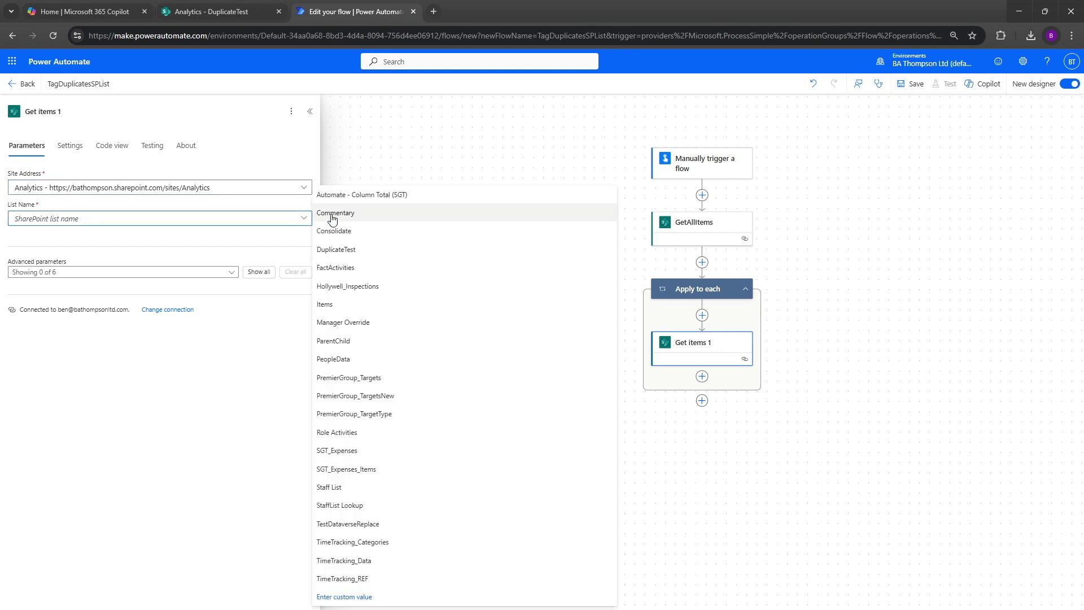
{"action": "left_click", "coordinate": [333, 250]}
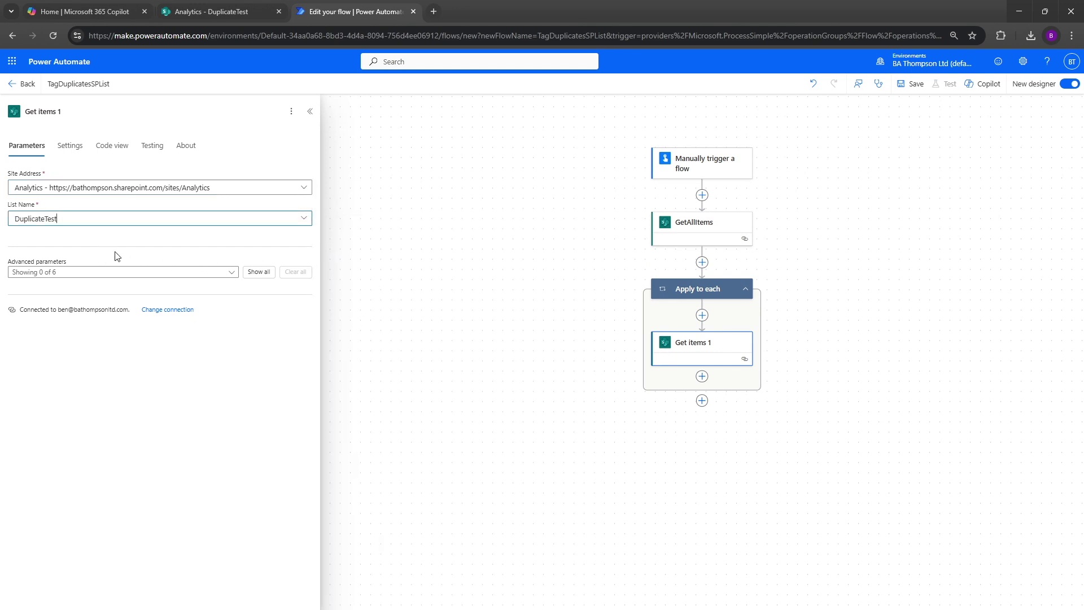
Enable the Filter Query and Order By advanced parameters for the Get items action inside the loop
{"action": "left_click", "coordinate": [230, 273]}
{"action": "left_click", "coordinate": [18, 311]}
{"action": "left_click", "coordinate": [17, 330]}
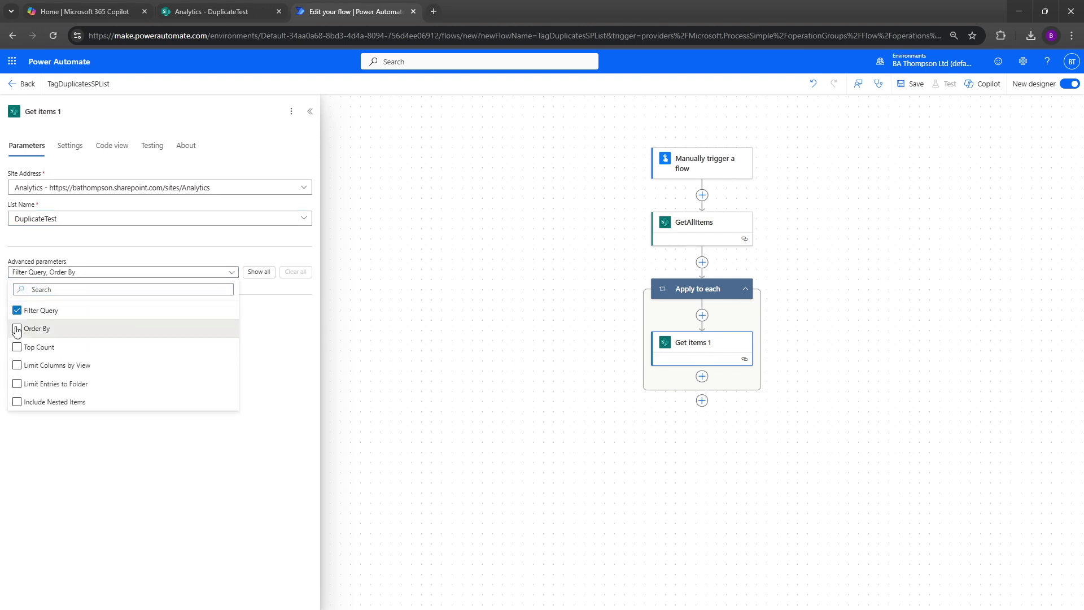
{"action": "left_click", "coordinate": [279, 334]}
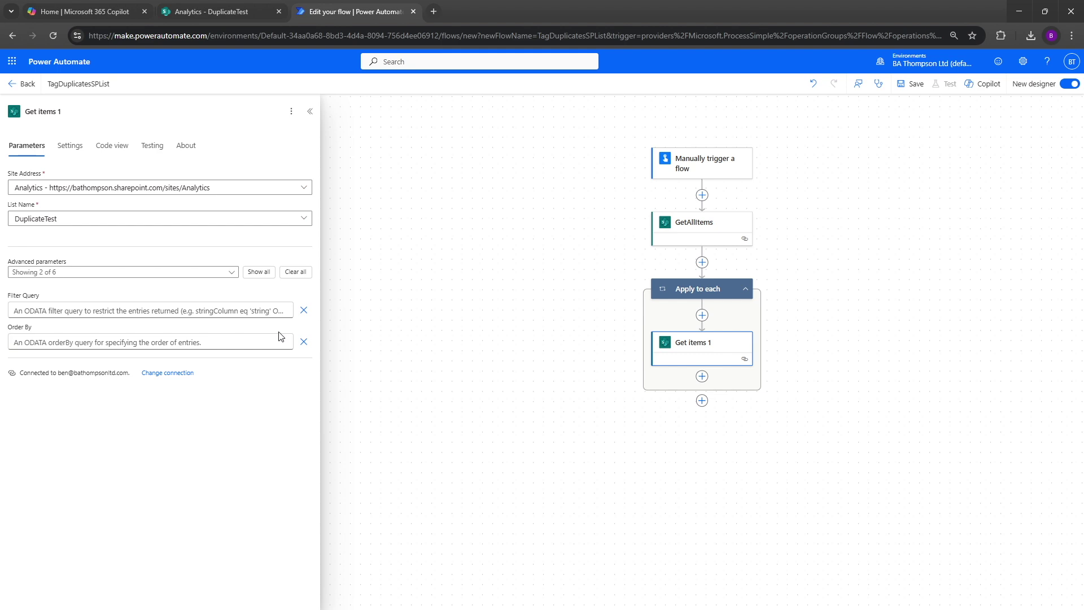
Open the inner action's Filter Query for editing, examine the DuplicateTest list's items in SharePoint, and return to the flow in Power Automate
{"action": "left_click", "coordinate": [44, 311]}
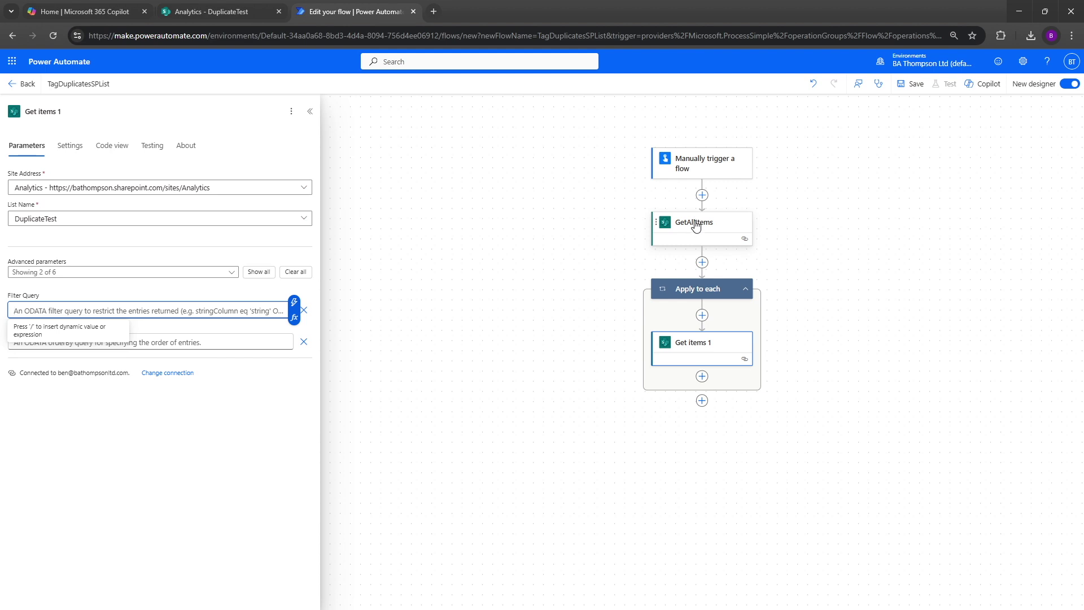
{"action": "left_click", "coordinate": [235, 11]}
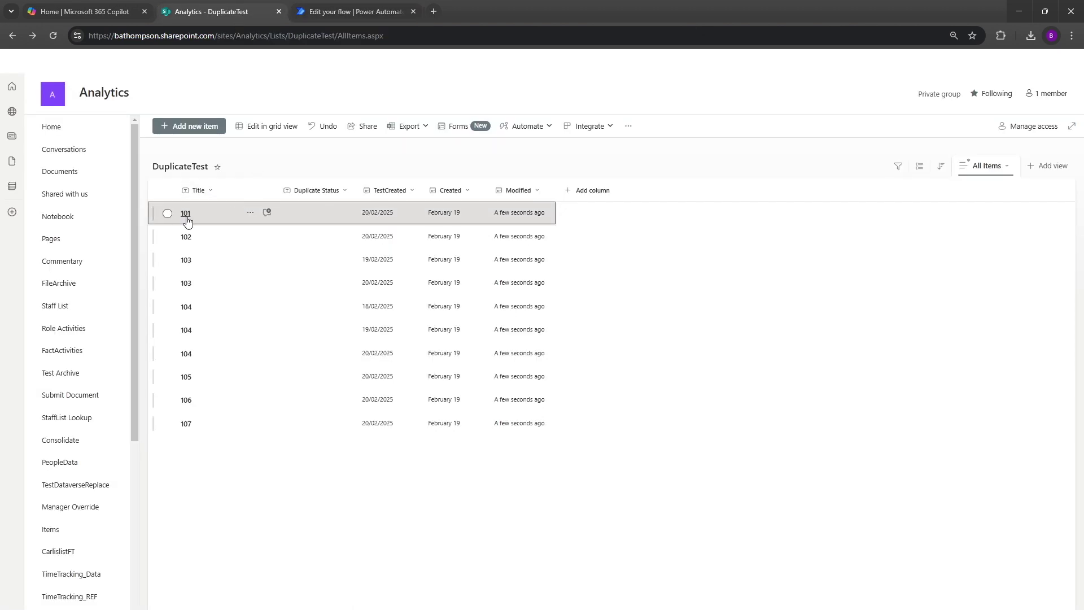
{"action": "left_click", "coordinate": [346, 12]}
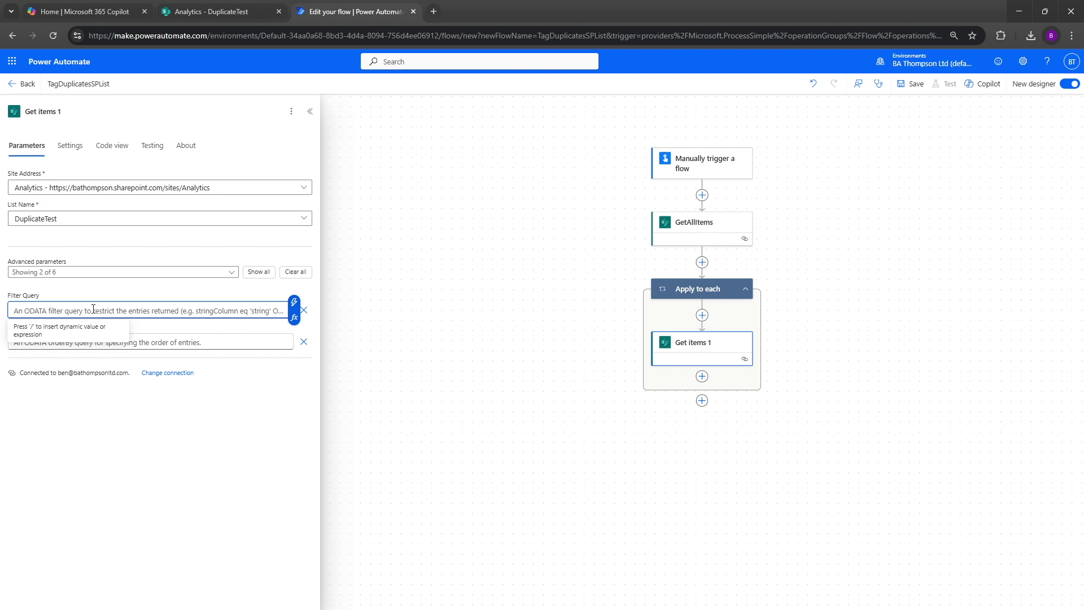
Set the inner Get items action's Filter Query to Title eq '' with GetAllItems' Title dynamic value between the quotes
{"action": "type", "text": "Title "}
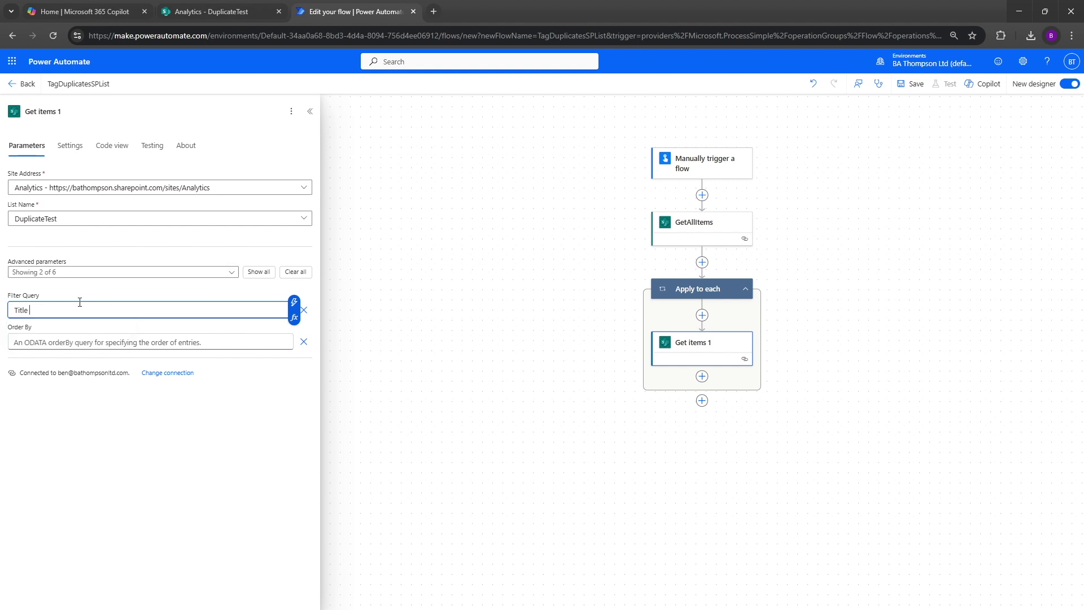
{"action": "type", "text": "eq '"}
{"action": "left_click", "coordinate": [294, 303]}
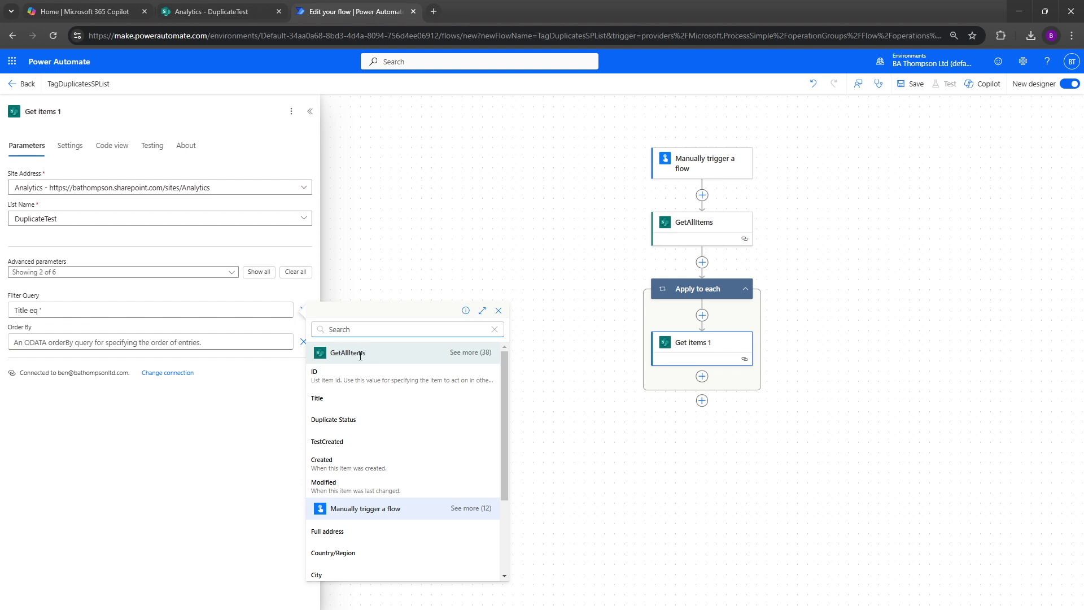
{"action": "left_click", "coordinate": [329, 403]}
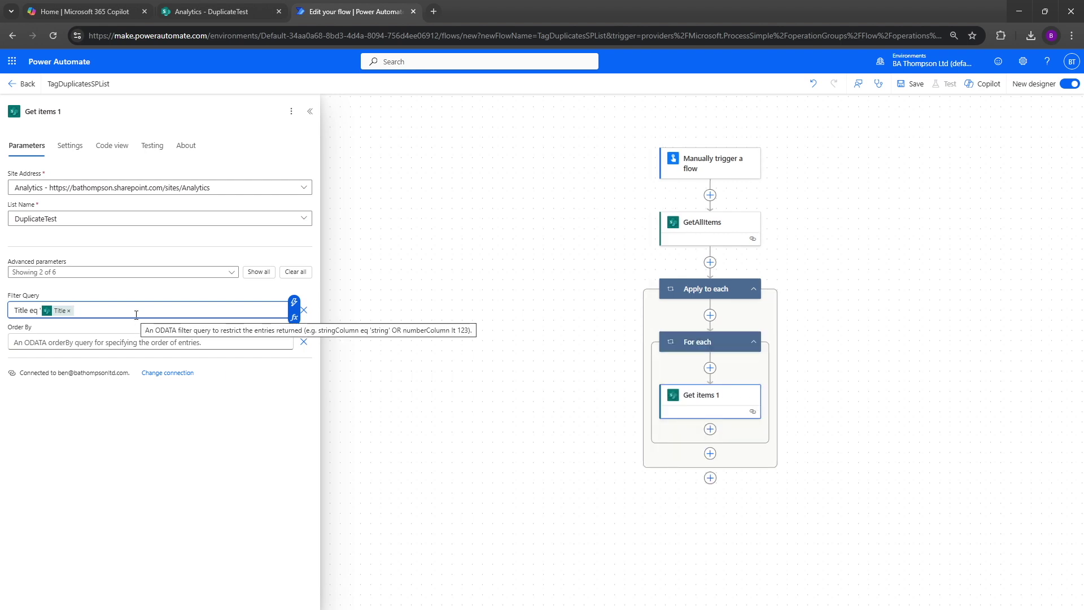
{"action": "type", "text": "'"}
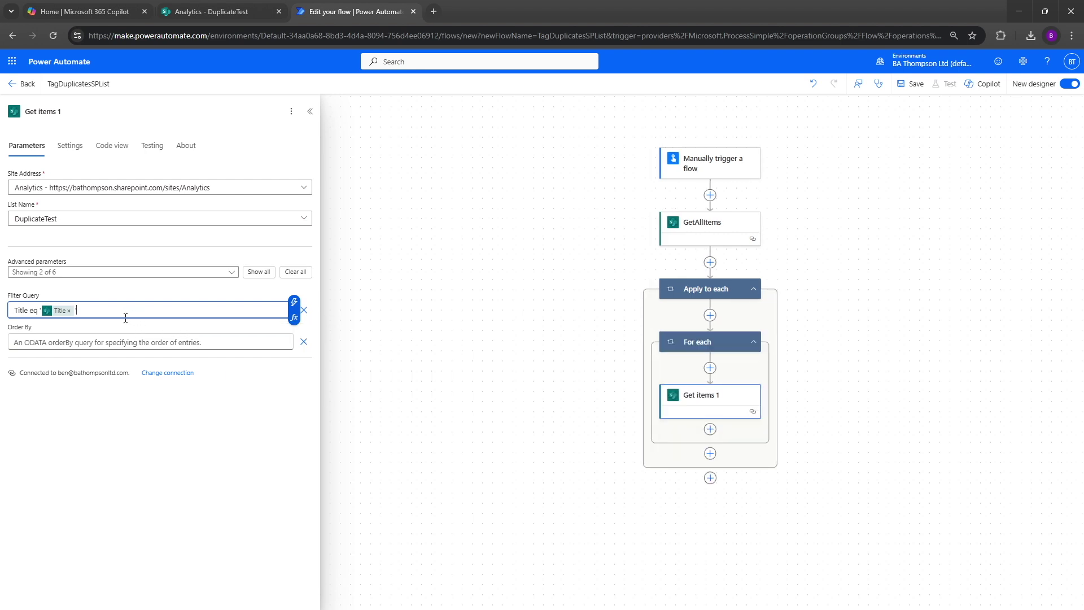
Set the inner Get items action's Order By to TestCreated desc, checking the column name in the SharePoint DuplicateTest list
{"action": "left_click", "coordinate": [58, 339]}
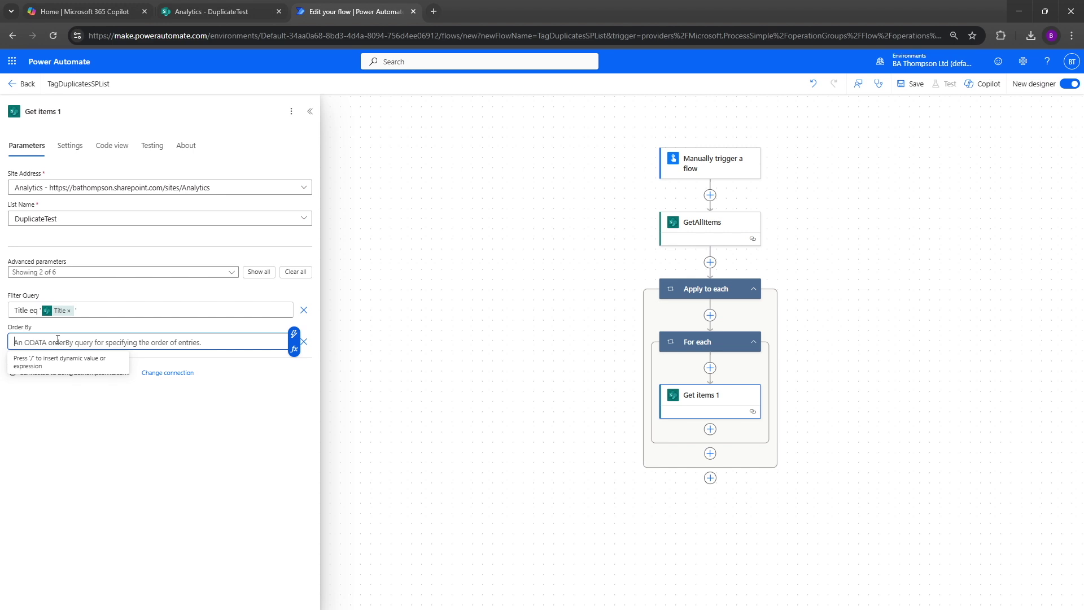
{"action": "left_click", "coordinate": [180, 8]}
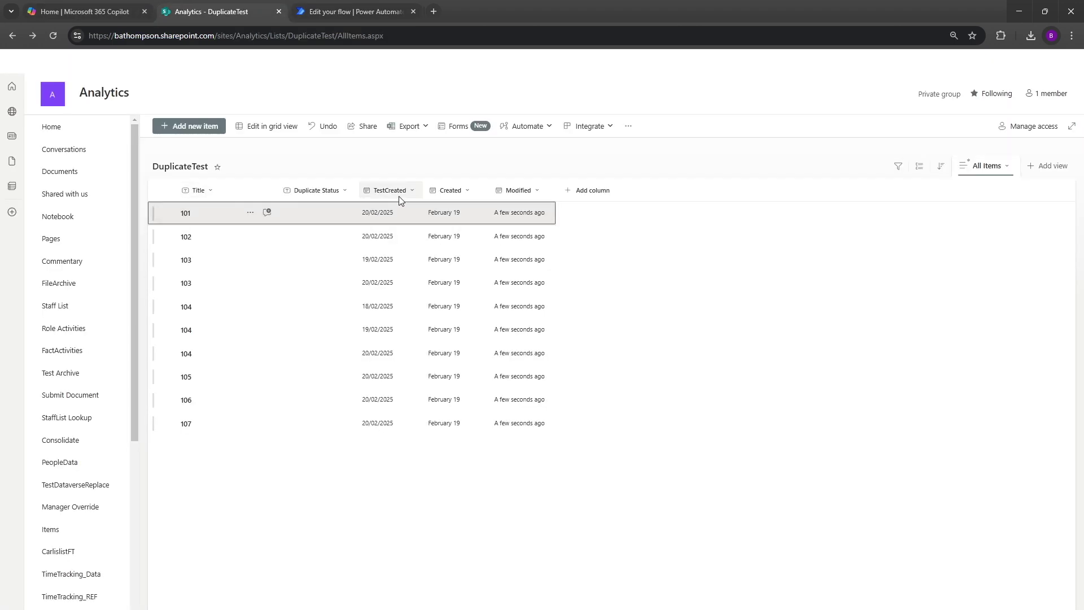
{"action": "left_click", "coordinate": [386, 12]}
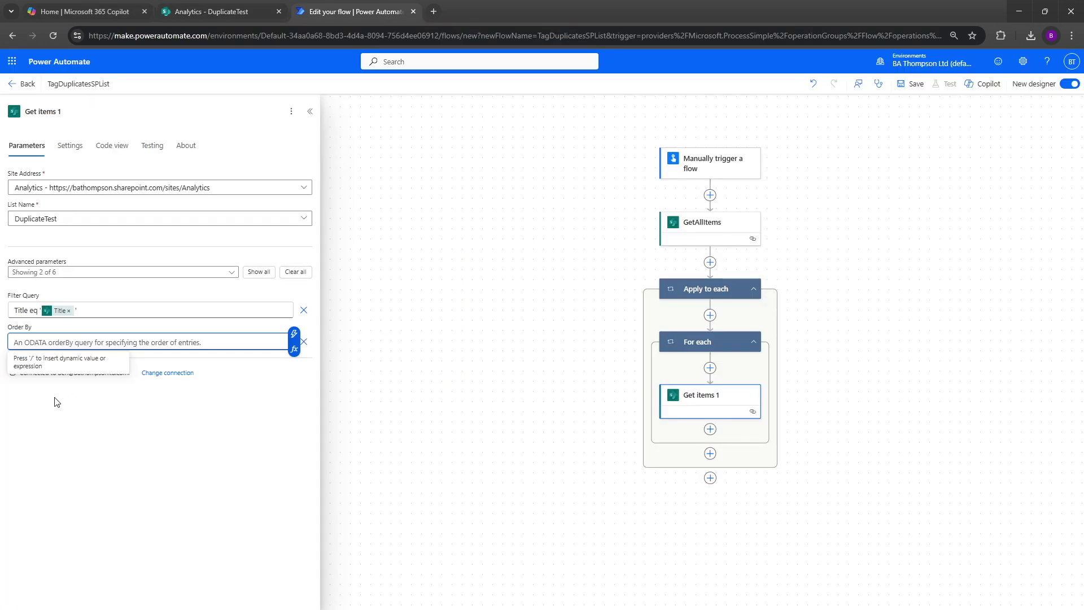
{"action": "type", "text": "TestCrea"}
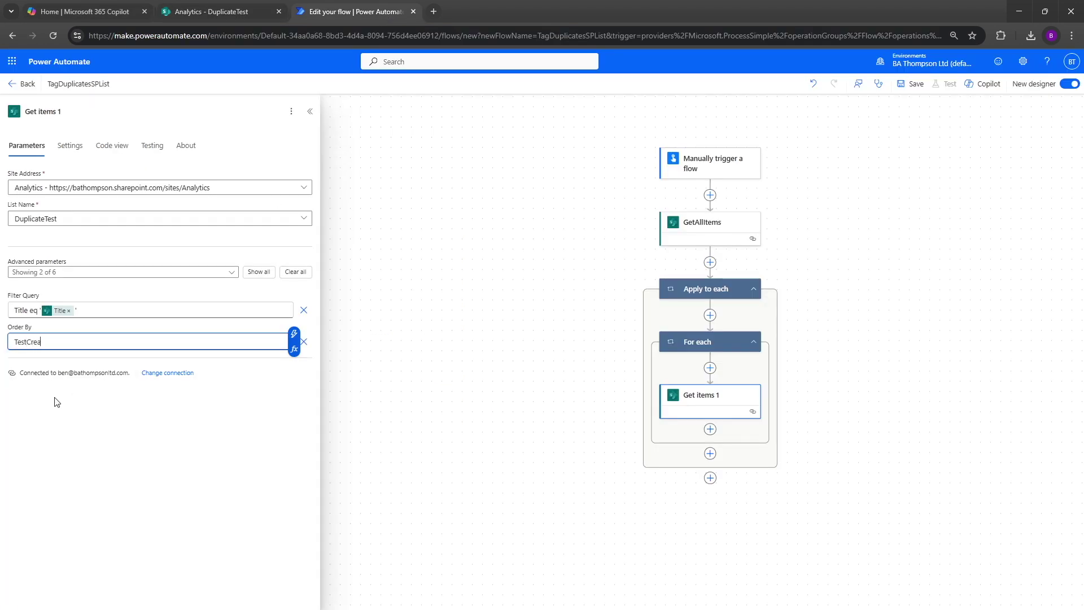
{"action": "type", "text": "ted desc"}
{"action": "left_click", "coordinate": [98, 456]}
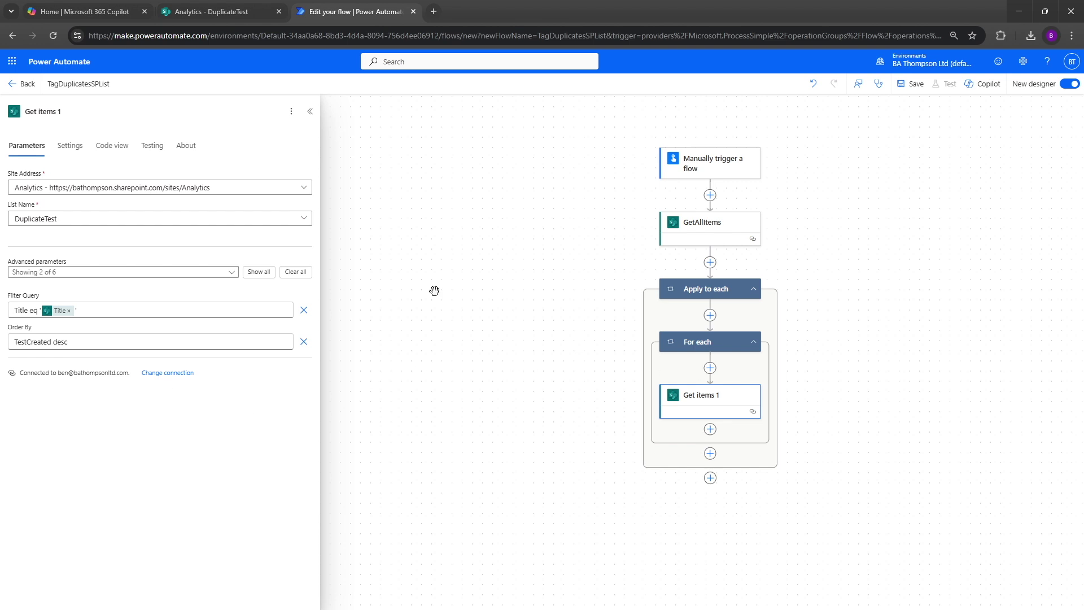
Rename the Get items 1 action as GetFilteredItems
{"action": "left_click_drag", "start_coordinate": [68, 115], "coordinate": [33, 115]}
{"action": "type", "text": "FilteredItems"}
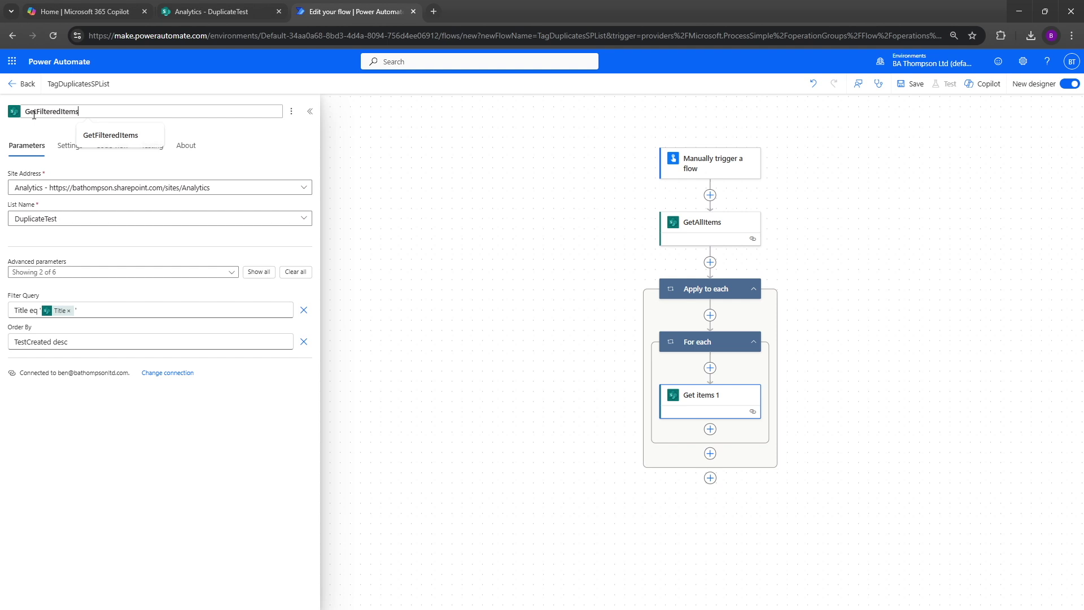
{"action": "key", "text": "Return"}
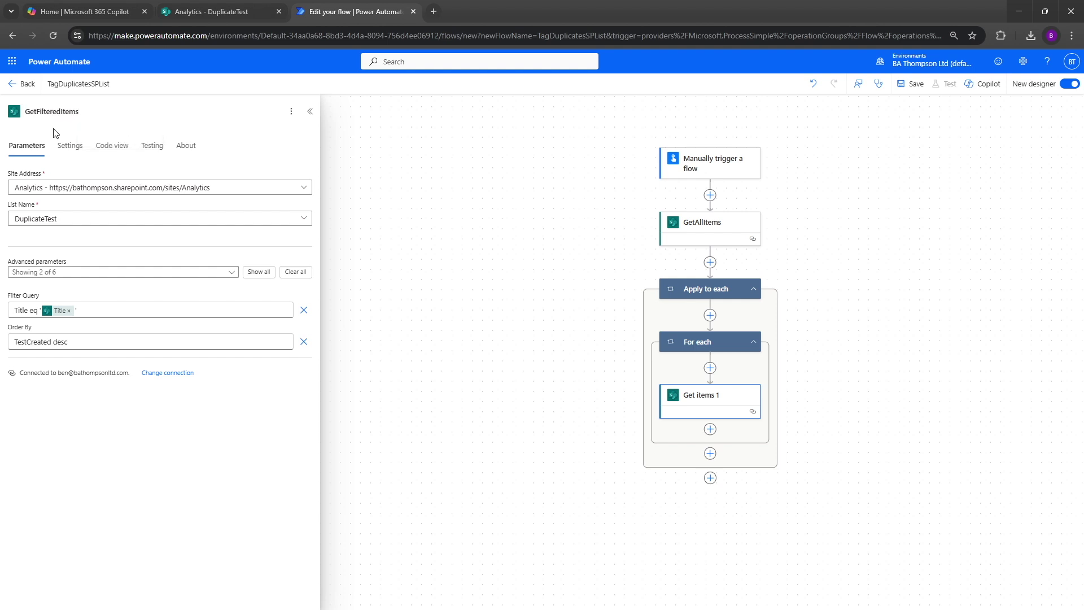
{"action": "left_click", "coordinate": [402, 207]}
Move GetFilteredItems out of the nested For each, directly under Apply to each, and delete the empty For each loop
{"action": "left_click_drag", "start_coordinate": [793, 304], "coordinate": [615, 286]}
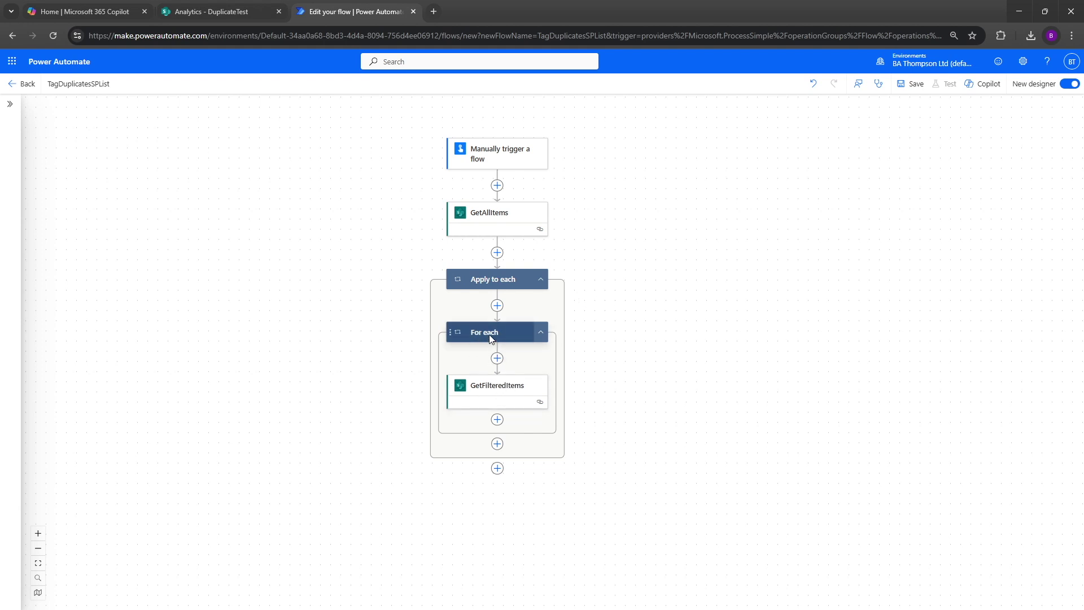
{"action": "left_click_drag", "start_coordinate": [496, 397], "coordinate": [516, 312]}
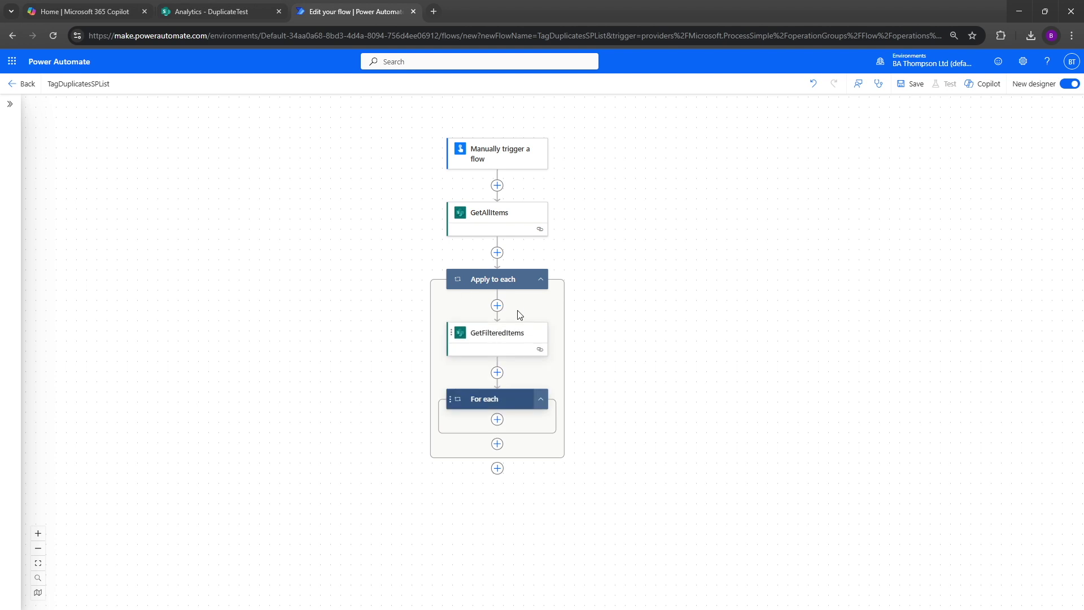
{"action": "right_click", "coordinate": [492, 399]}
{"action": "left_click", "coordinate": [518, 409]}
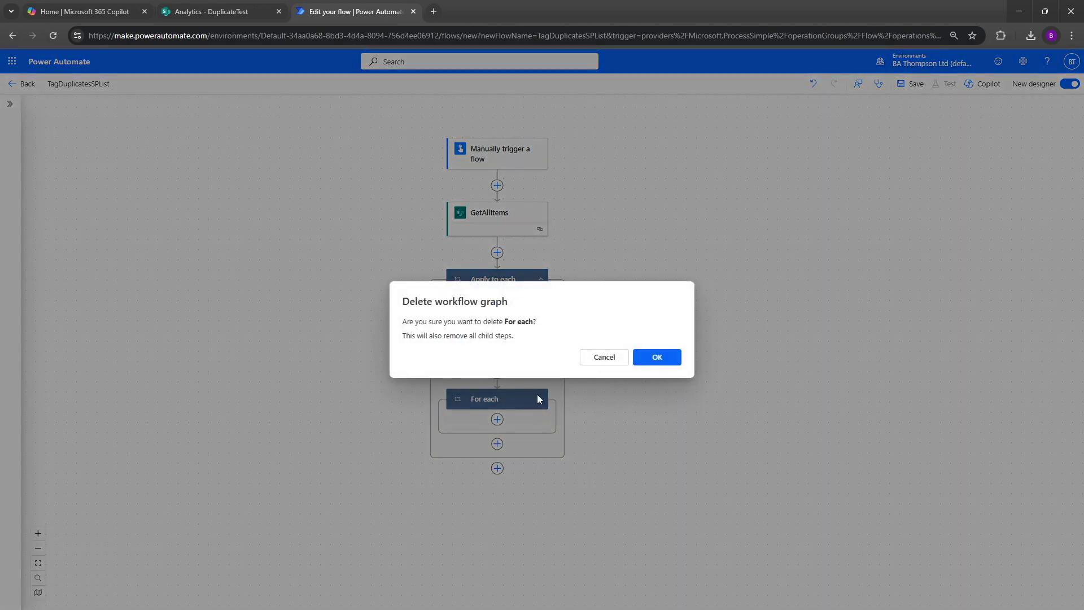
{"action": "left_click", "coordinate": [656, 357]}
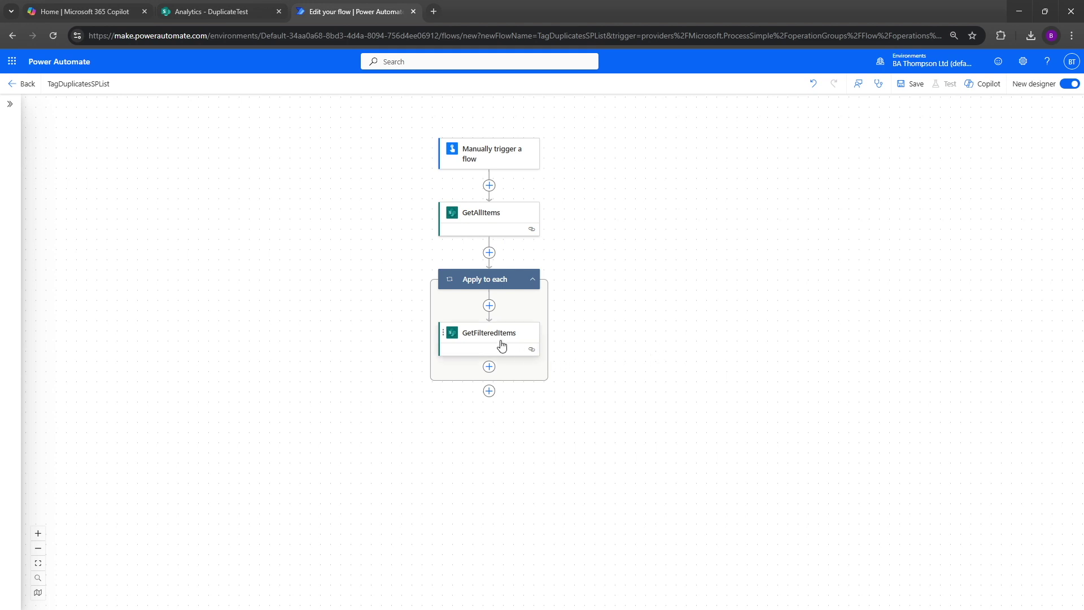
Add a Data Operation Compose action after GetFilteredItems inside the Apply to each loop
{"action": "left_click", "coordinate": [489, 367]}
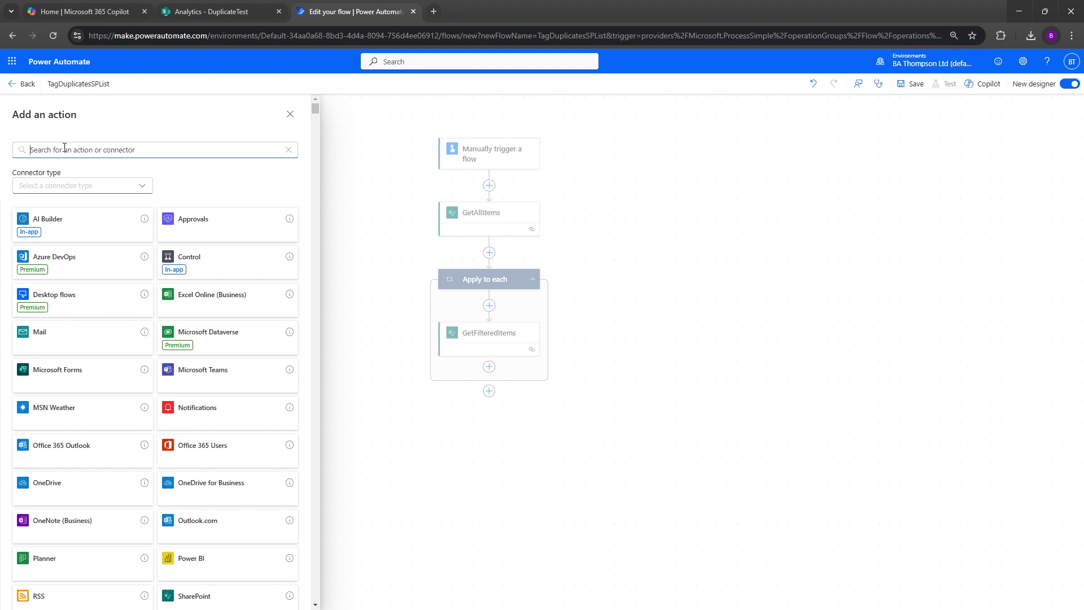
{"action": "type", "text": "compose"}
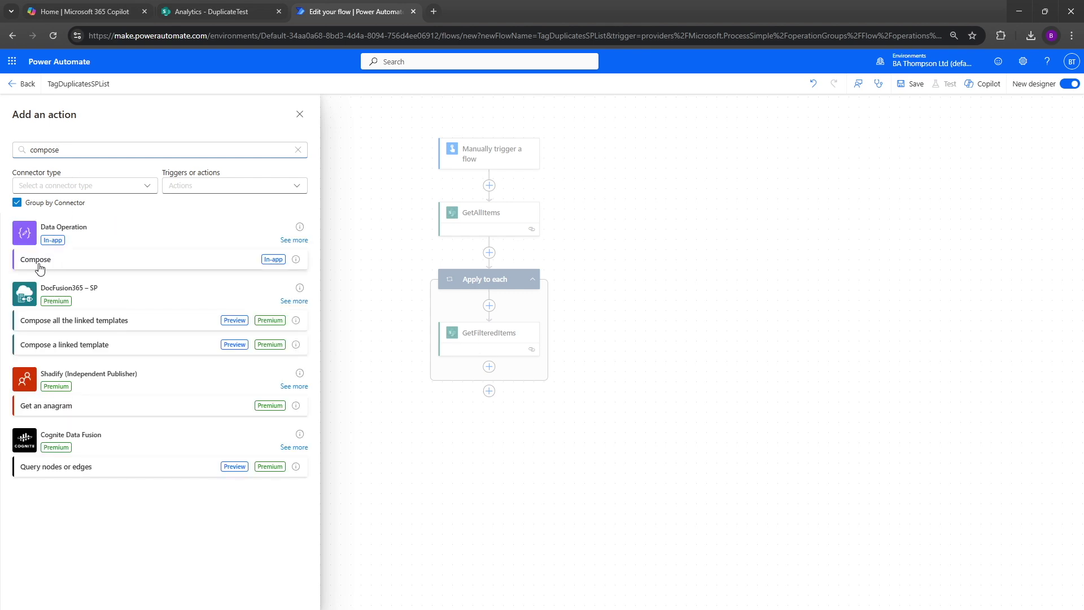
{"action": "left_click", "coordinate": [40, 261]}
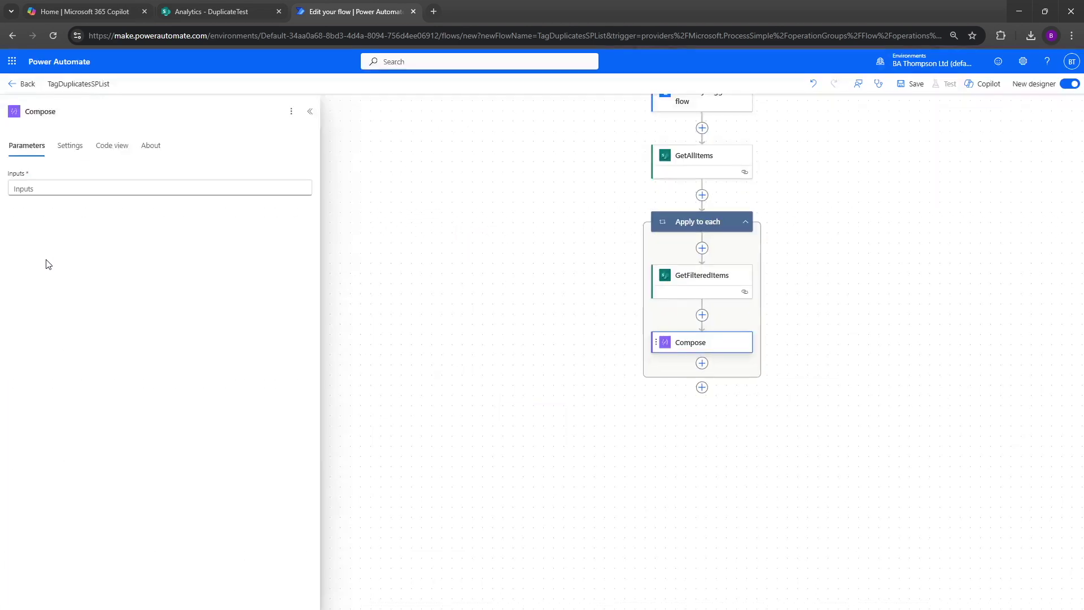
Start an expression for the Compose action's Inputs with outputs('GetFilteredItems')
{"action": "left_click", "coordinate": [73, 187]}
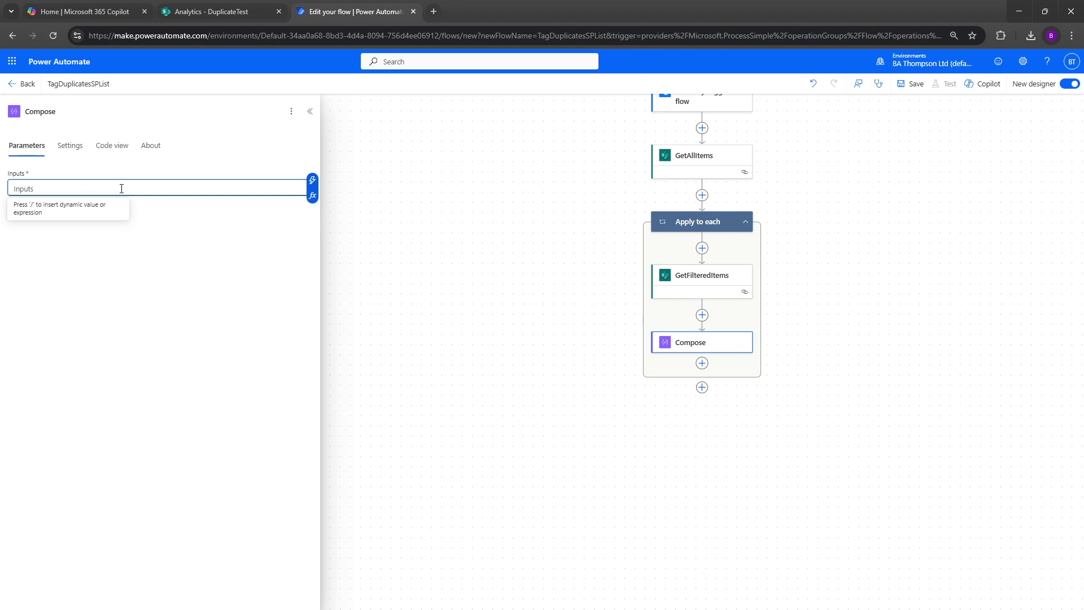
{"action": "left_click", "coordinate": [313, 195]}
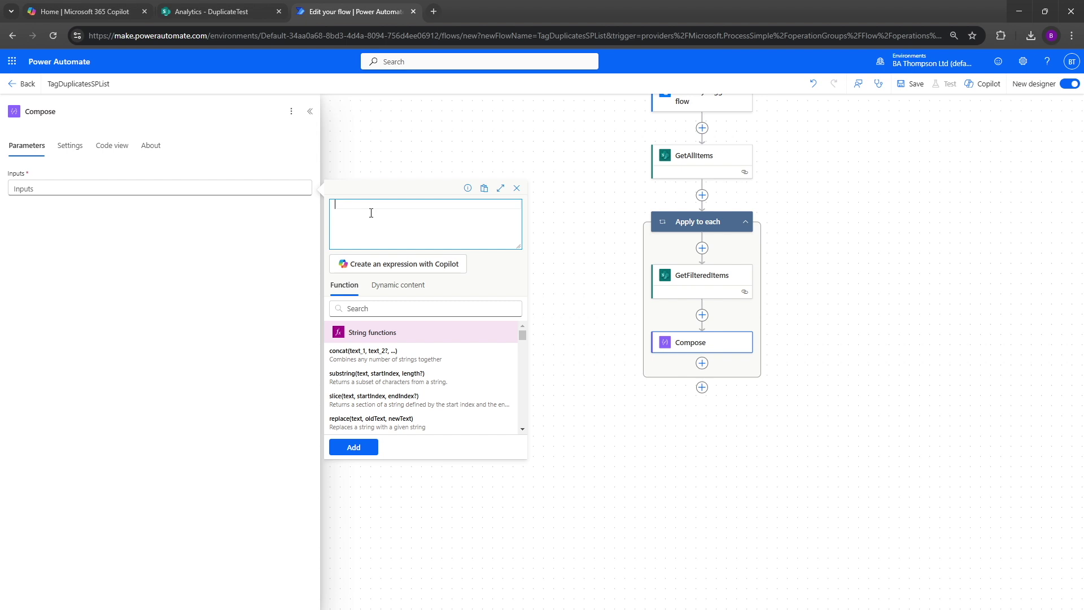
{"action": "type", "text": "outputs"}
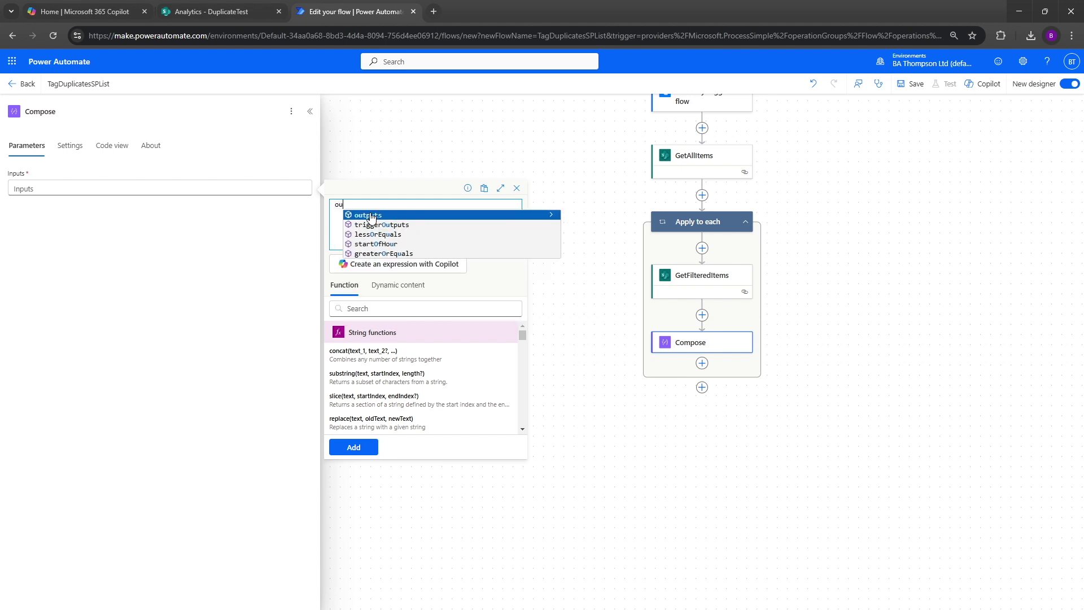
{"action": "left_click", "coordinate": [371, 218]}
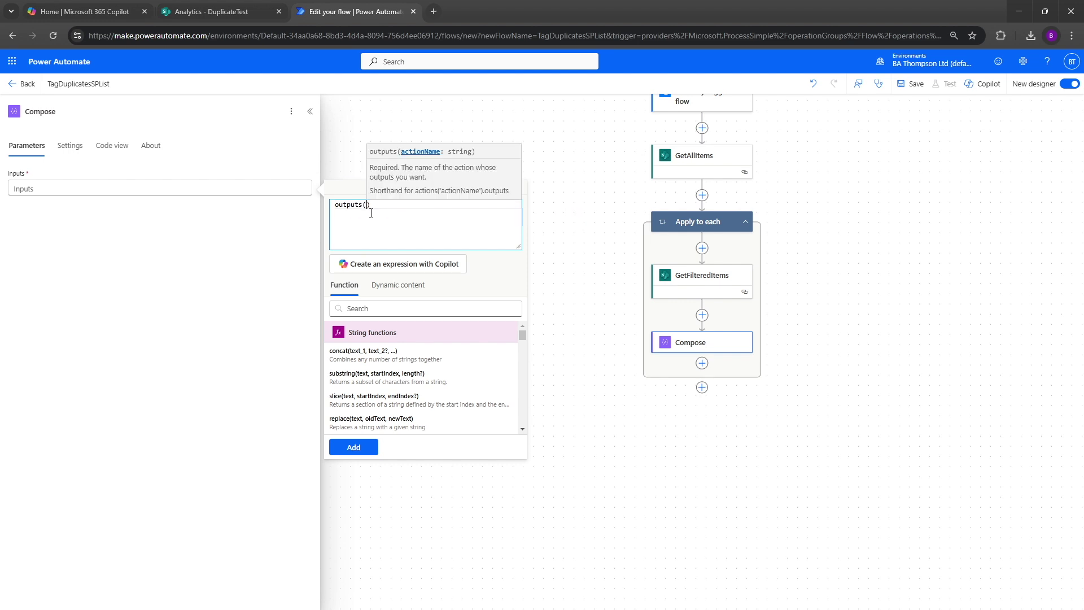
{"action": "type", "text": "'"}
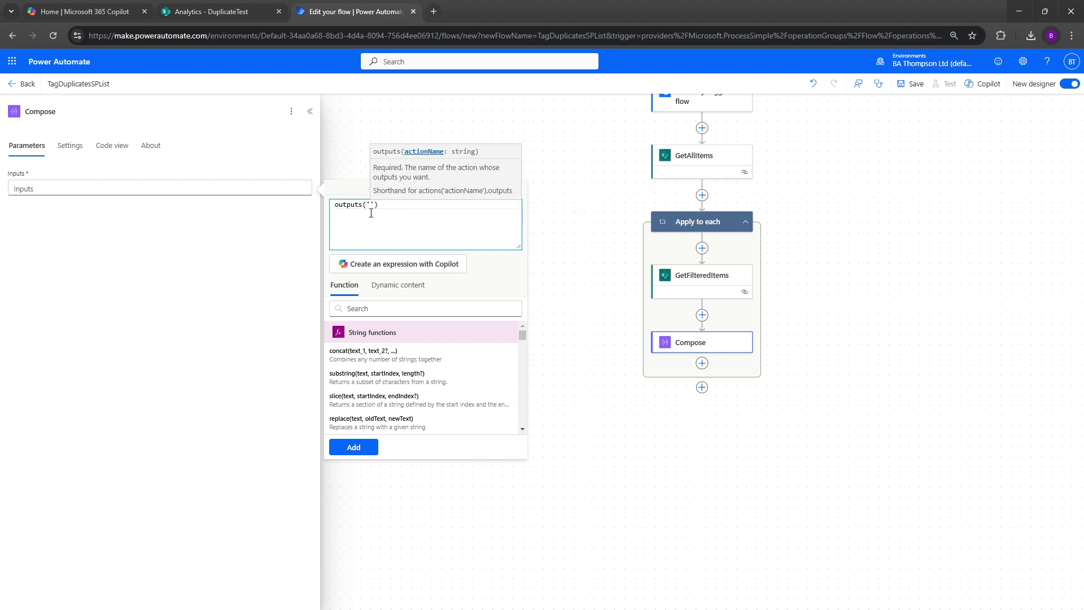
{"action": "type", "text": "GetFiltered"}
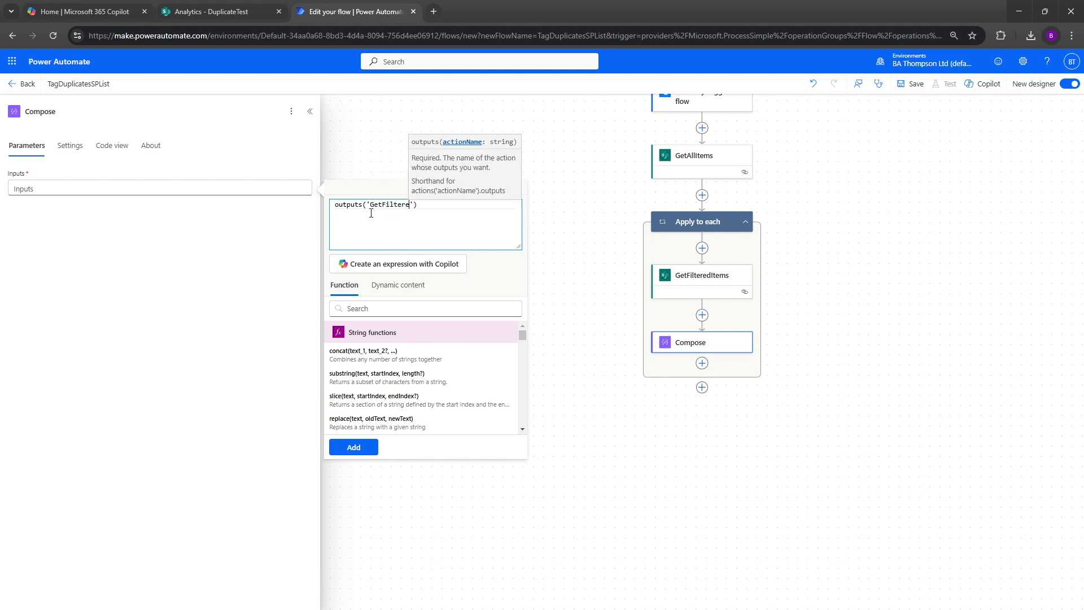
{"action": "type", "text": "Items"}
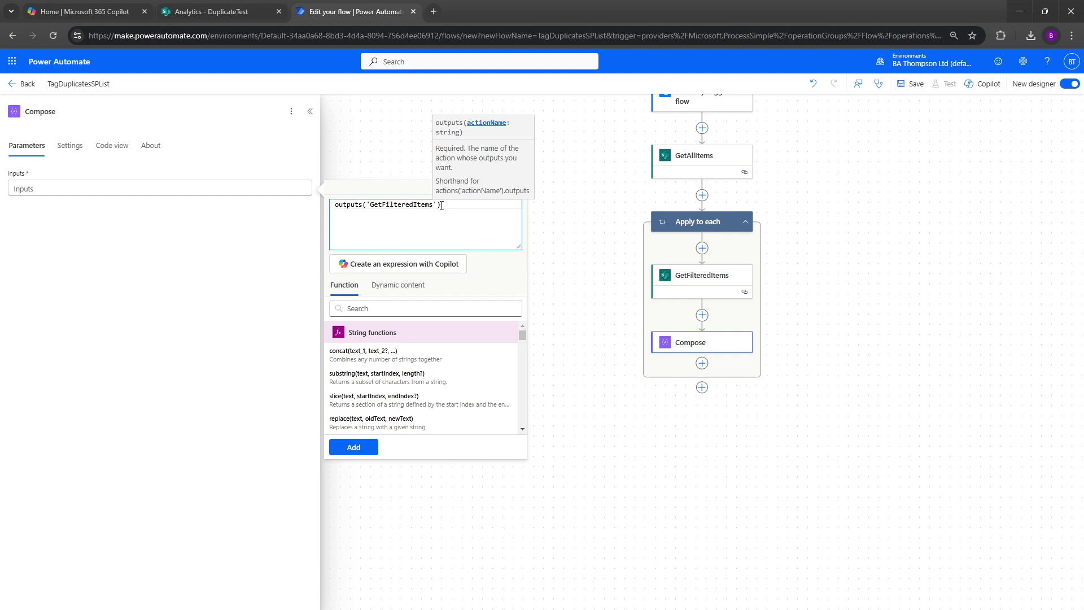
{"action": "left_click", "coordinate": [453, 208]}
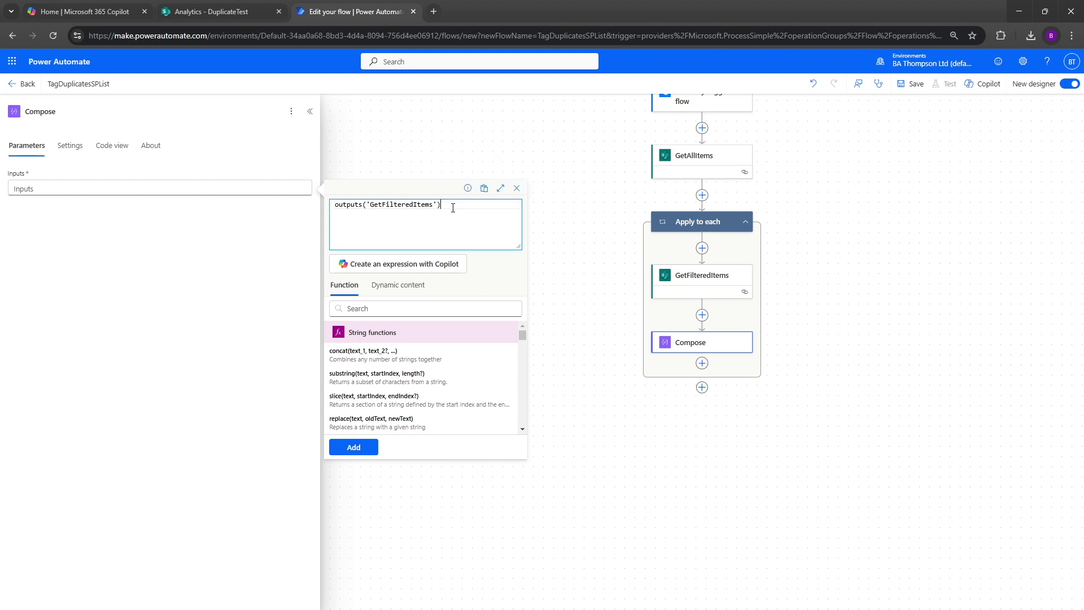
Extend the expression with ?['body']?['value'][0]?['TestCreated'] and add it to the Compose action's Inputs
{"action": "type", "text": "?"}
{"action": "type", "text": "[]"}
{"action": "type", "text": "'"}
{"action": "type", "text": "body"}
{"action": "type", "text": "["}
{"action": "type", "text": "'value']"}
{"action": "type", "text": "["}
{"action": "type", "text": "0]"}
{"action": "type", "text": "?["}
{"action": "type", "text": "'TestCreate"}
{"action": "type", "text": "d"}
{"action": "left_click_drag", "start_coordinate": [370, 216], "coordinate": [445, 204]}
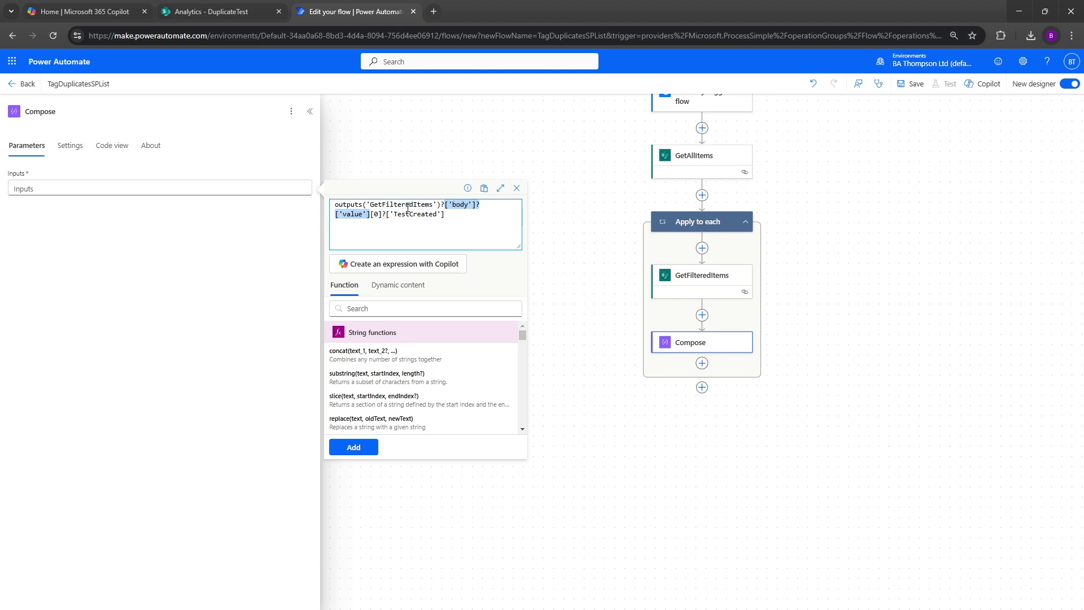
{"action": "left_click", "coordinate": [446, 213]}
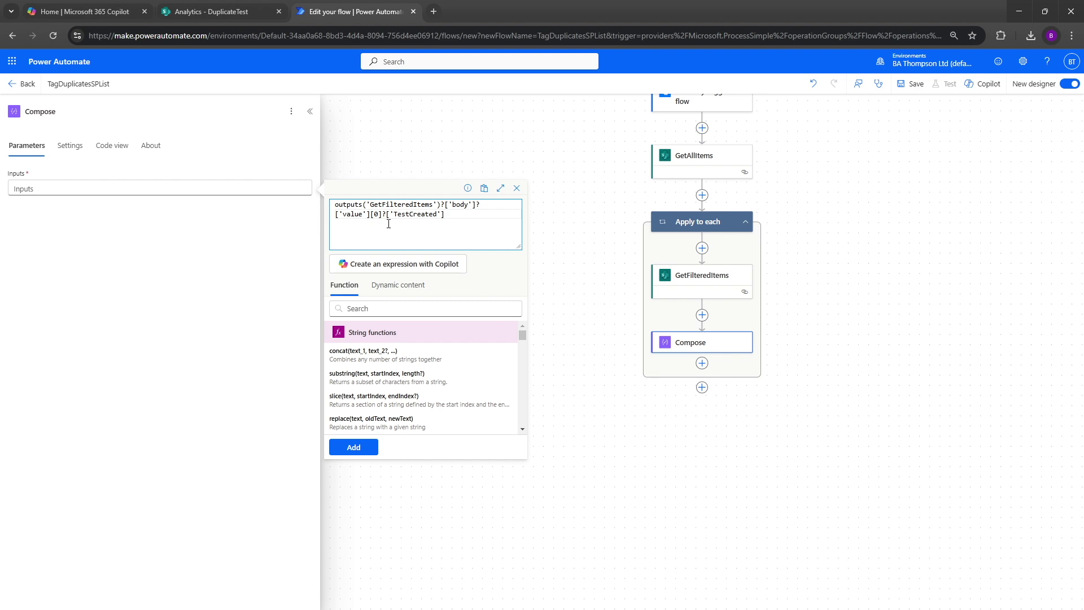
{"action": "left_click_drag", "start_coordinate": [379, 215], "coordinate": [374, 215]}
{"action": "left_click_drag", "start_coordinate": [394, 216], "coordinate": [438, 215]}
{"action": "left_click", "coordinate": [456, 214]}
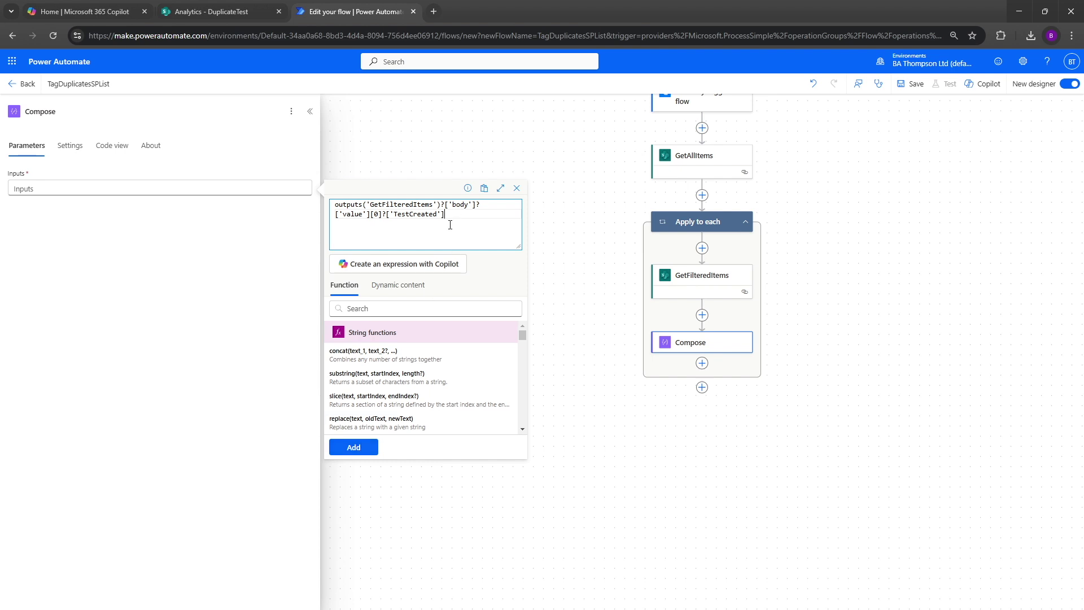
{"action": "left_click", "coordinate": [363, 446]}
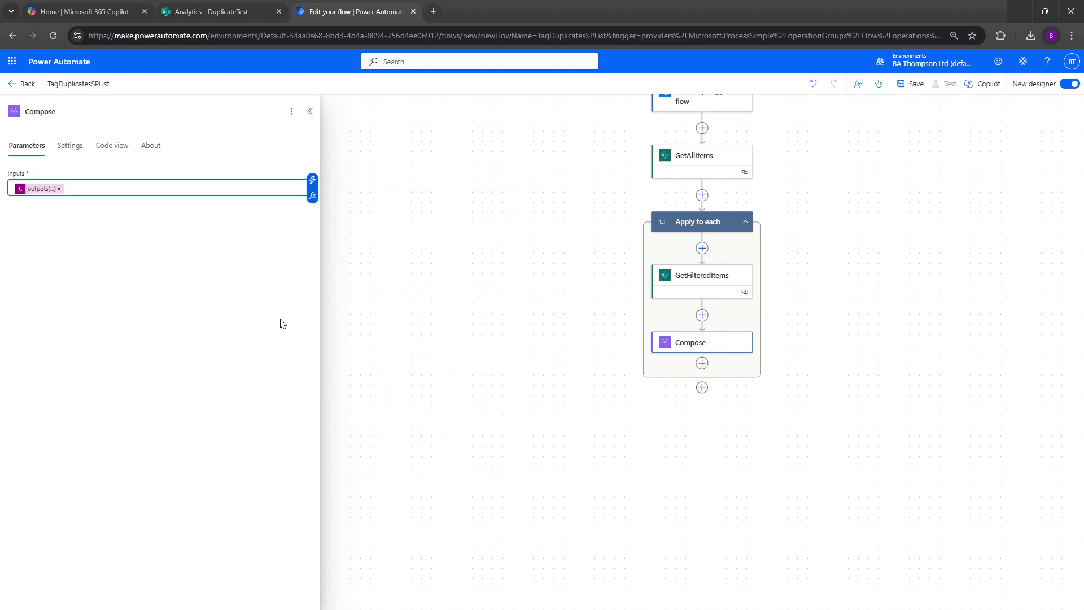
Rename the Compose action as MaxDate
{"action": "left_click", "coordinate": [69, 111]}
{"action": "double_click", "coordinate": [71, 111]}
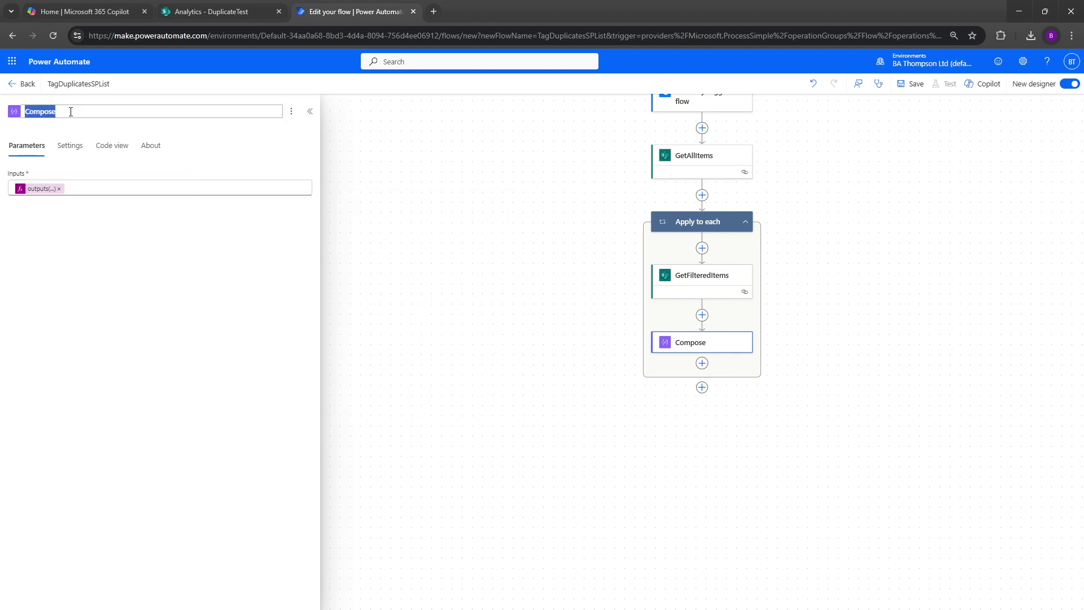
{"action": "type", "text": "MaxDate"}
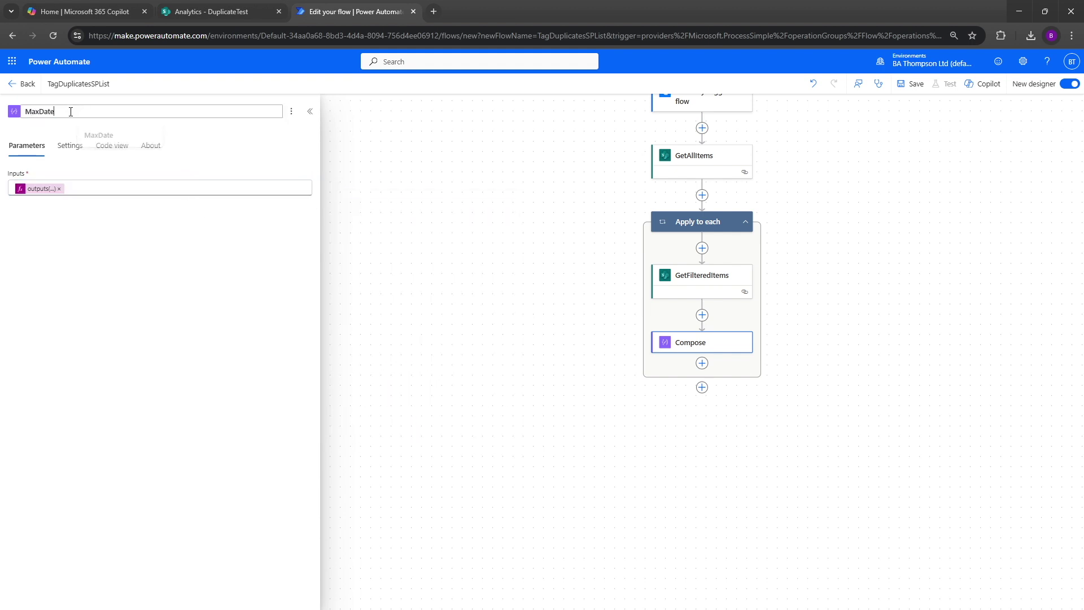
{"action": "left_click", "coordinate": [407, 119]}
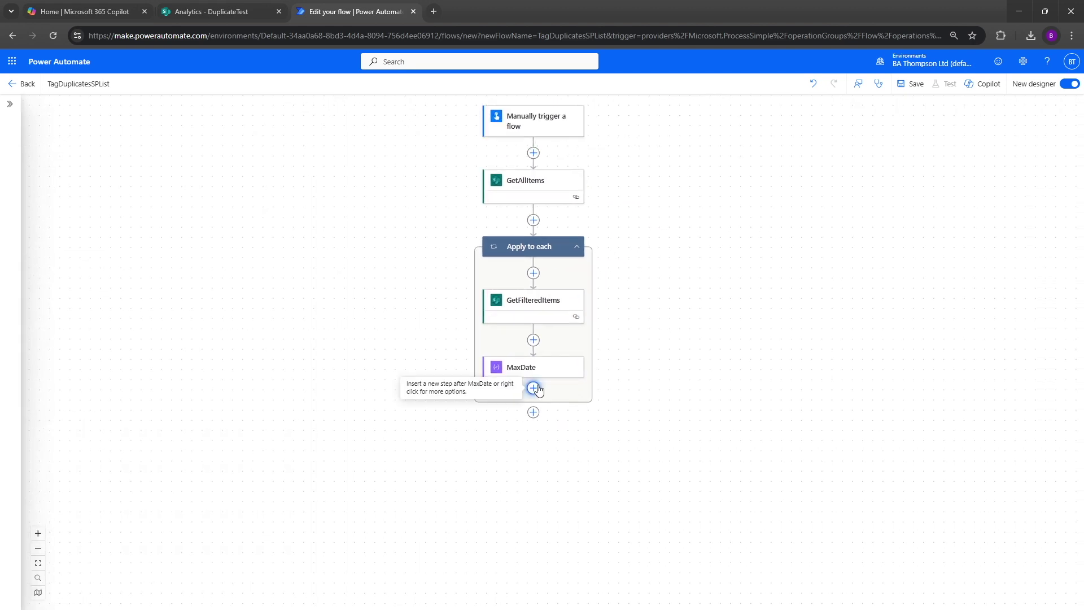
Add a nested Apply to each loop after MaxDate that iterates over the body/value output of GetFilteredItems
{"action": "left_click", "coordinate": [534, 389]}
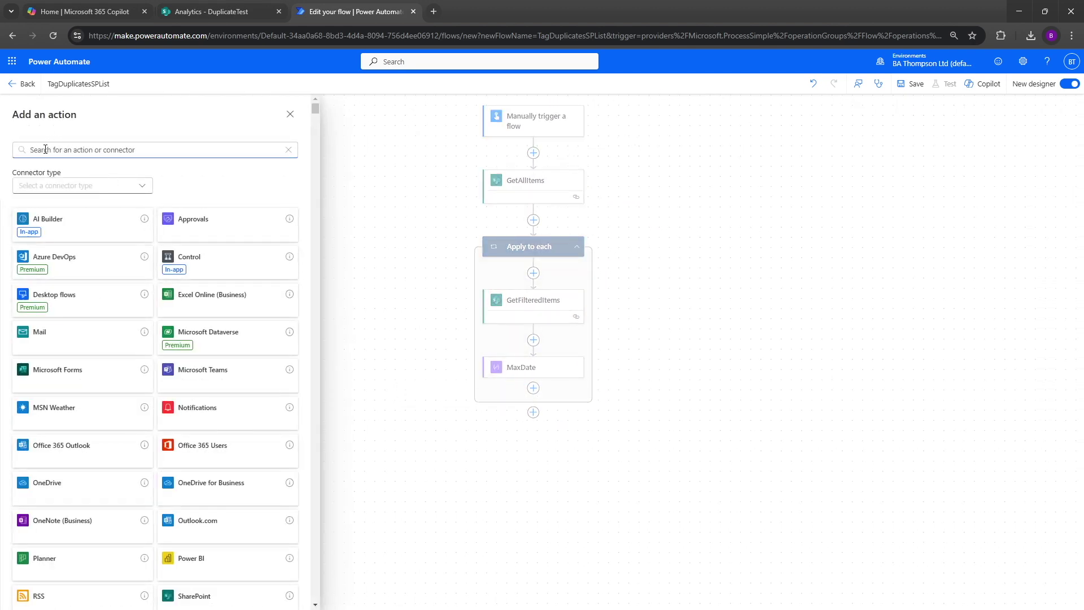
{"action": "type", "text": "apply to each"}
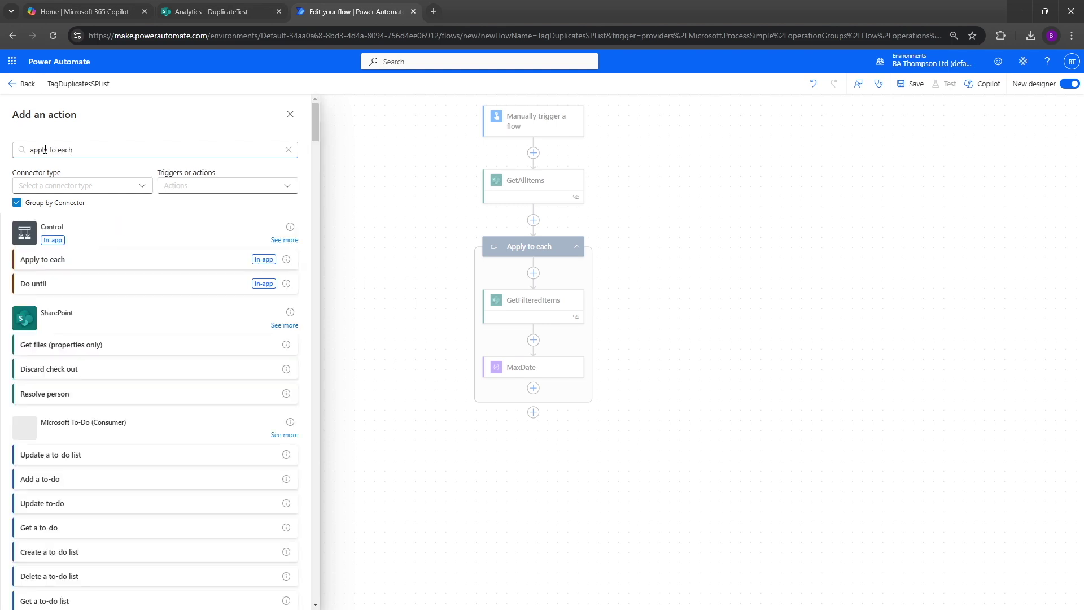
{"action": "left_click", "coordinate": [90, 269]}
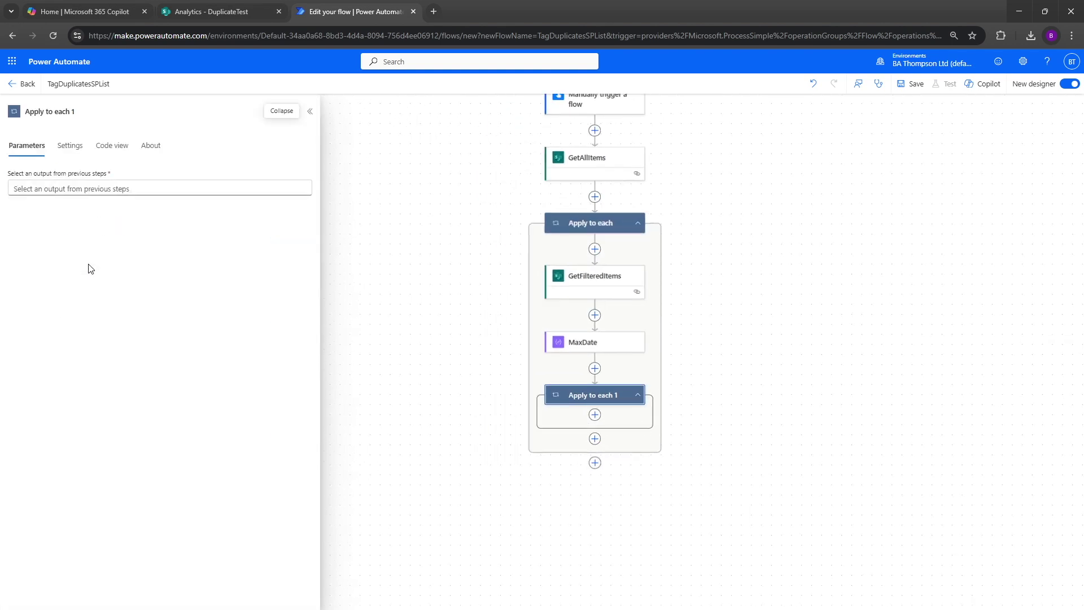
{"action": "left_click", "coordinate": [103, 189]}
{"action": "left_click", "coordinate": [314, 183]}
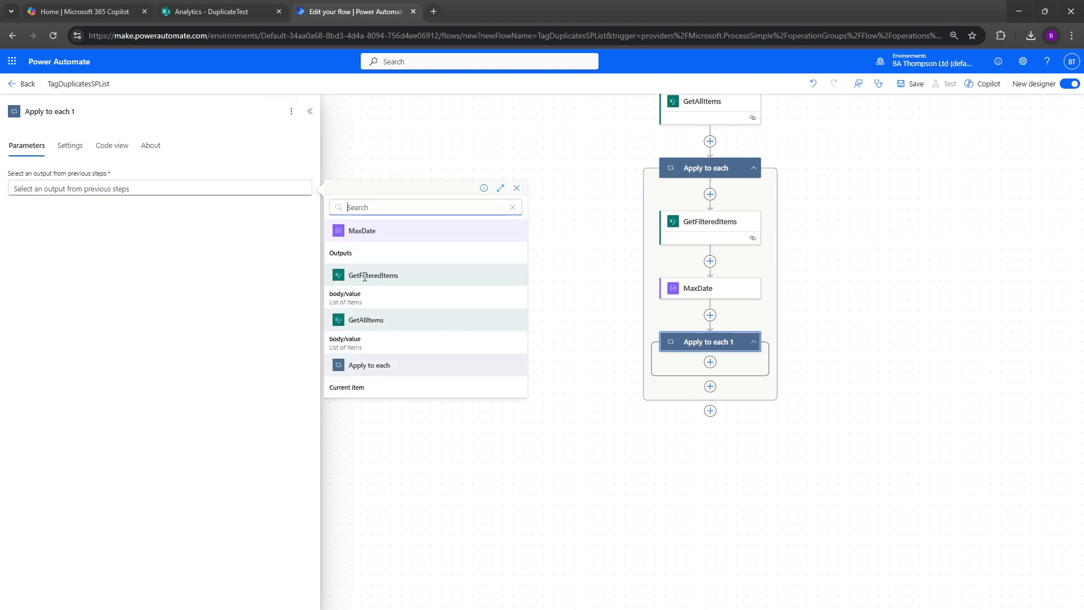
{"action": "left_click", "coordinate": [374, 295]}
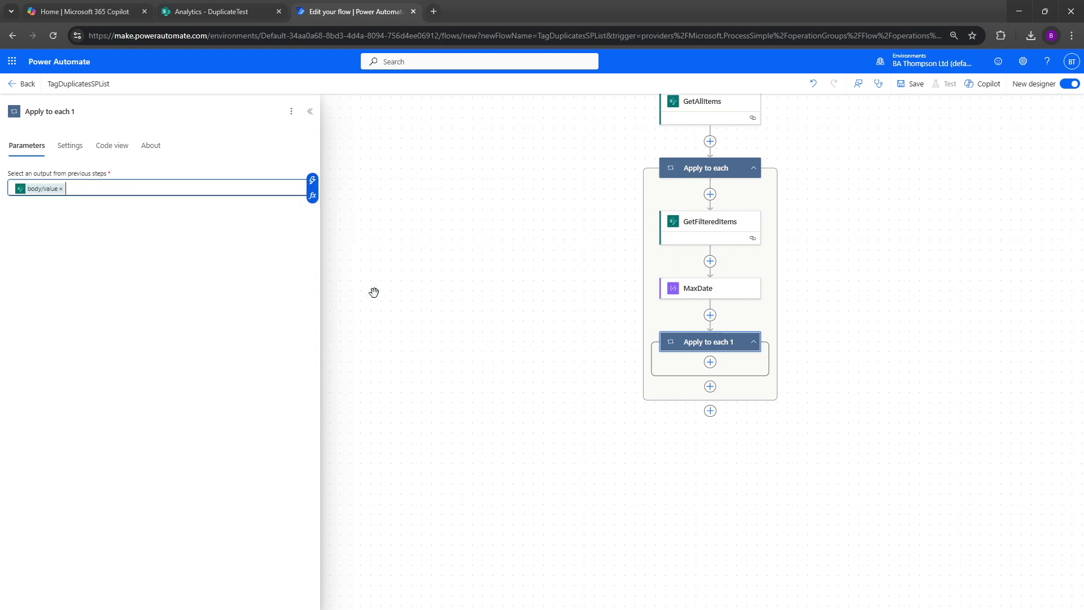
Add a Condition control inside the Apply to each 1 loop
{"action": "left_click_drag", "start_coordinate": [546, 331], "coordinate": [404, 307]}
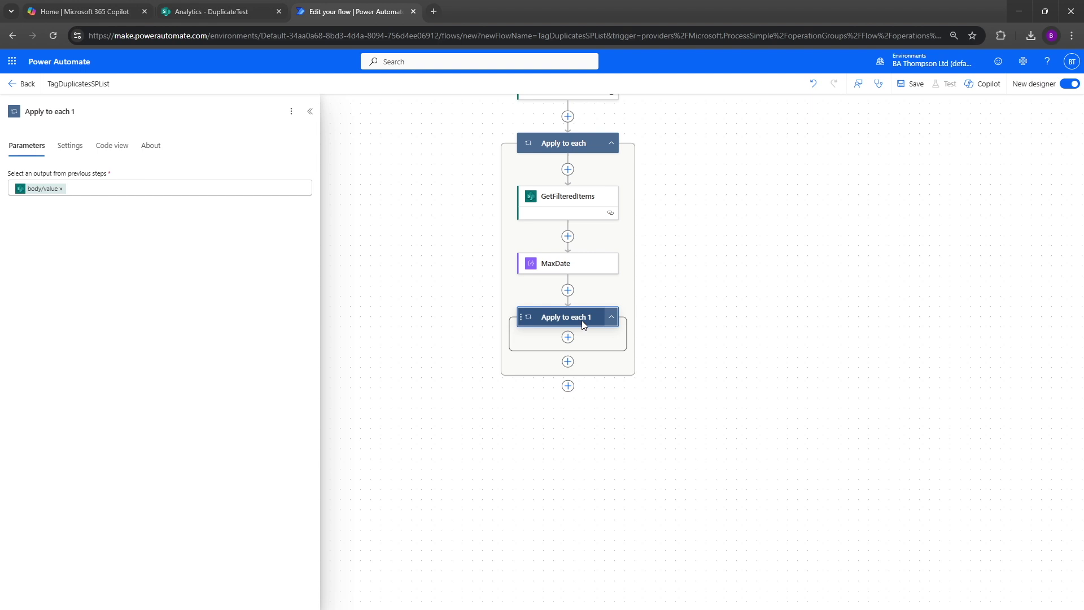
{"action": "left_click", "coordinate": [568, 336]}
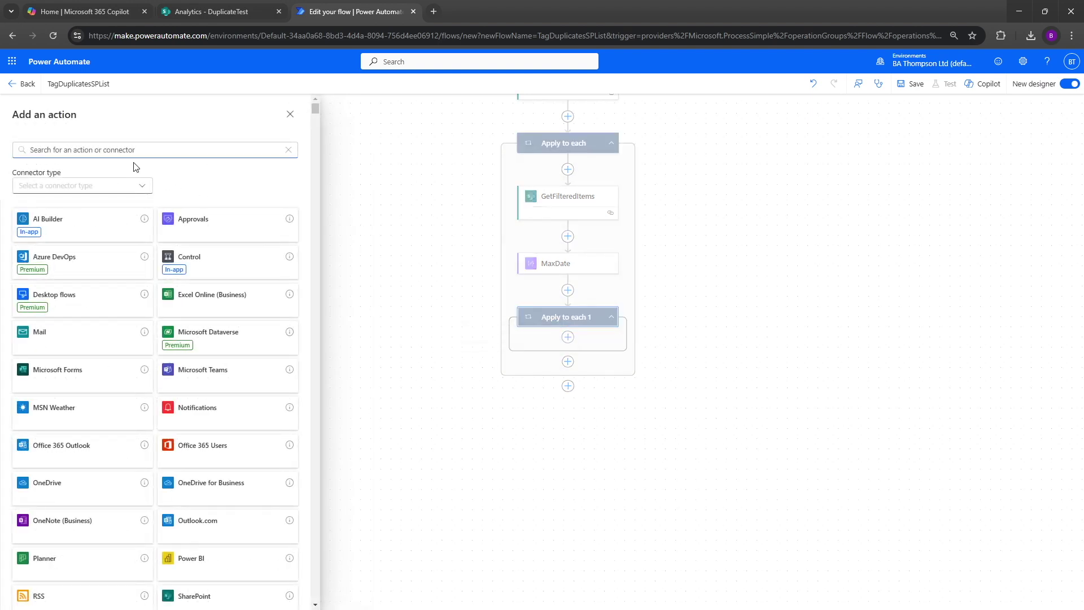
{"action": "type", "text": "condition"}
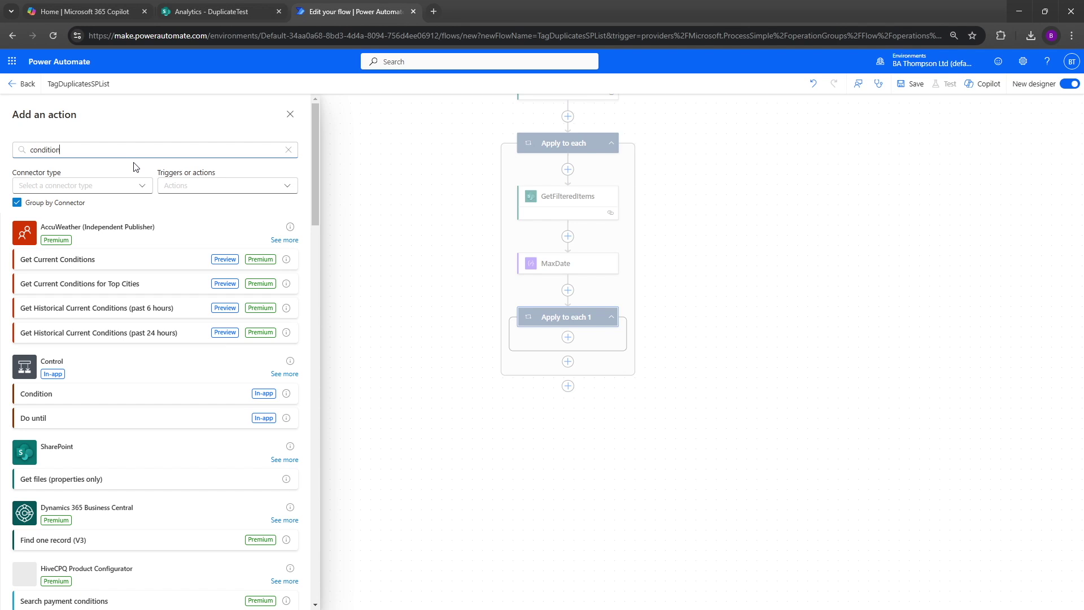
{"action": "left_click", "coordinate": [61, 394]}
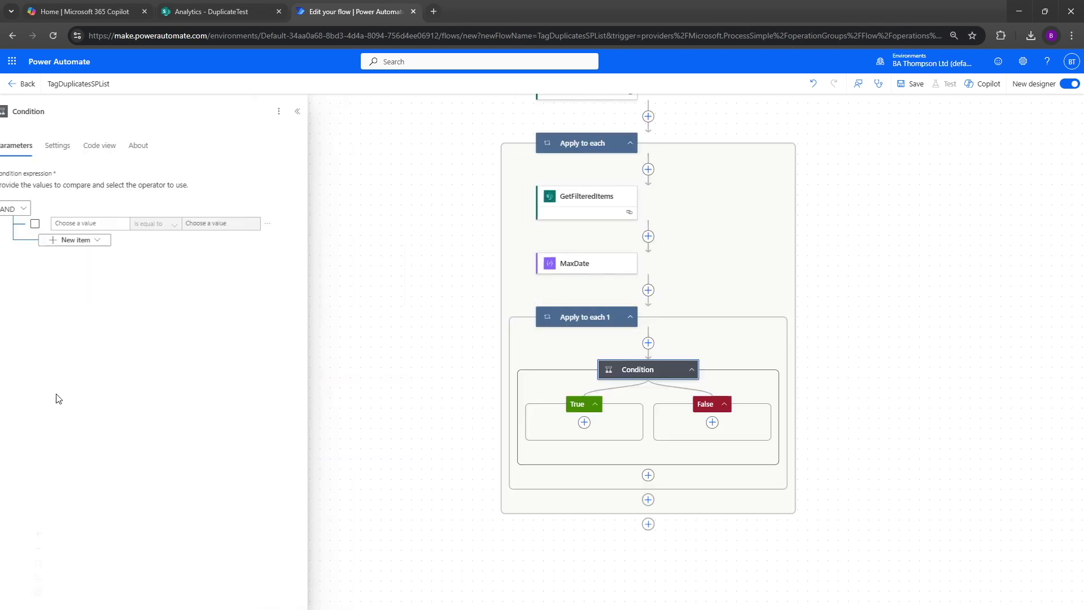
Set the Condition to check that TestCreated from GetFilteredItems is less than the MaxDate Outputs
{"action": "left_click_drag", "start_coordinate": [536, 271], "coordinate": [334, 295]}
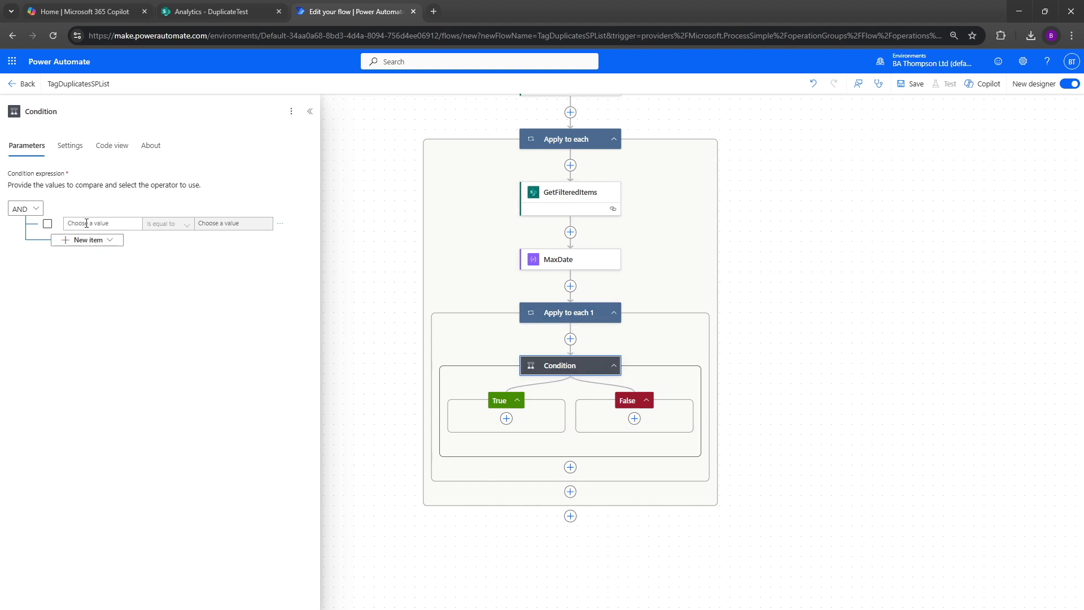
{"action": "left_click", "coordinate": [115, 227]}
{"action": "left_click", "coordinate": [57, 217]}
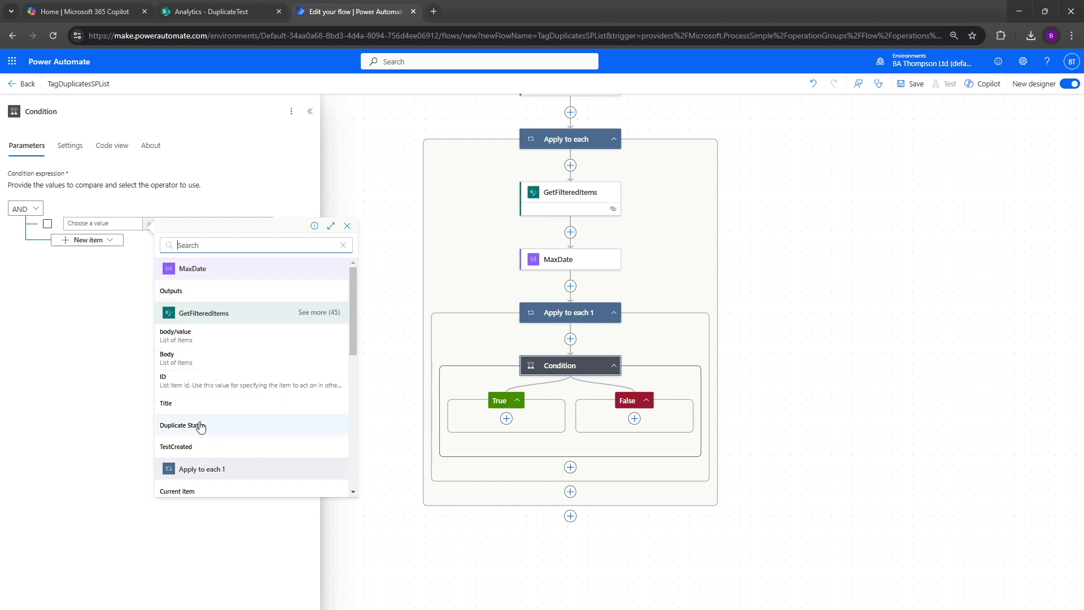
{"action": "left_click", "coordinate": [177, 449]}
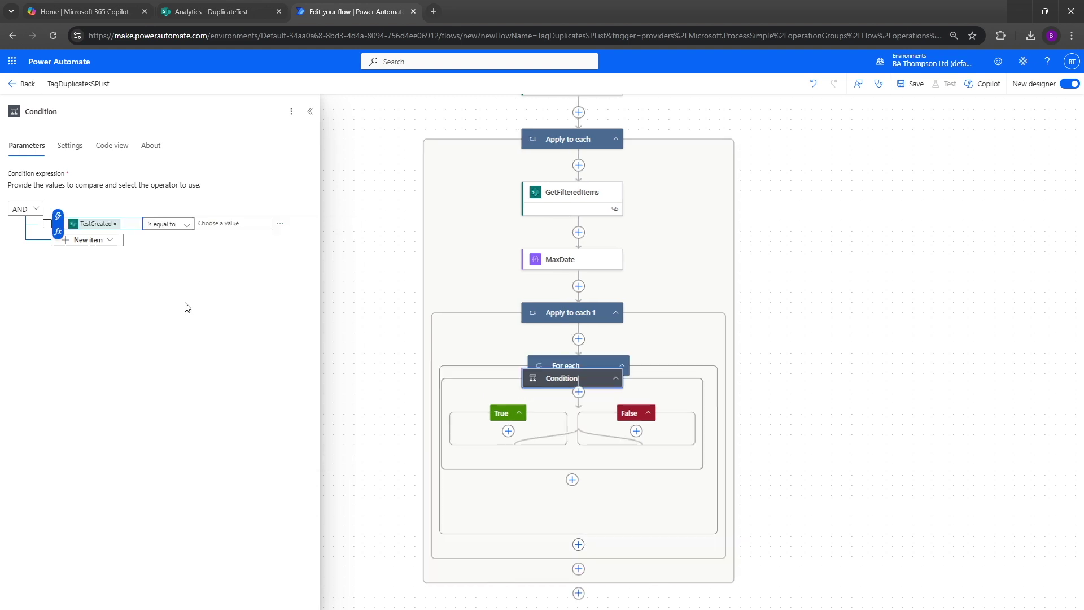
{"action": "left_click", "coordinate": [187, 224]}
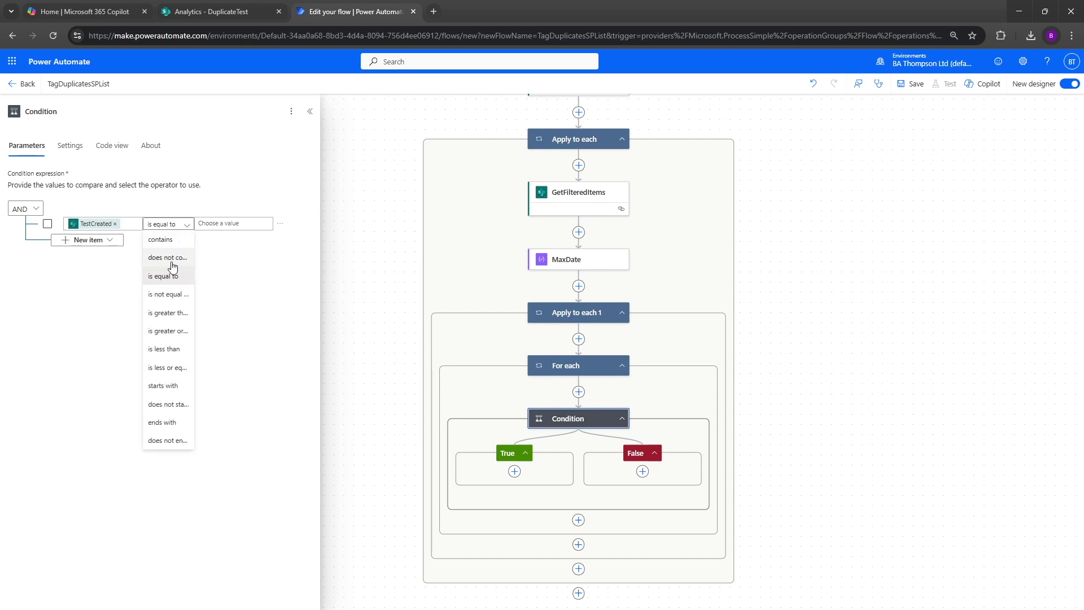
{"action": "left_click", "coordinate": [171, 350]}
{"action": "left_click", "coordinate": [201, 224]}
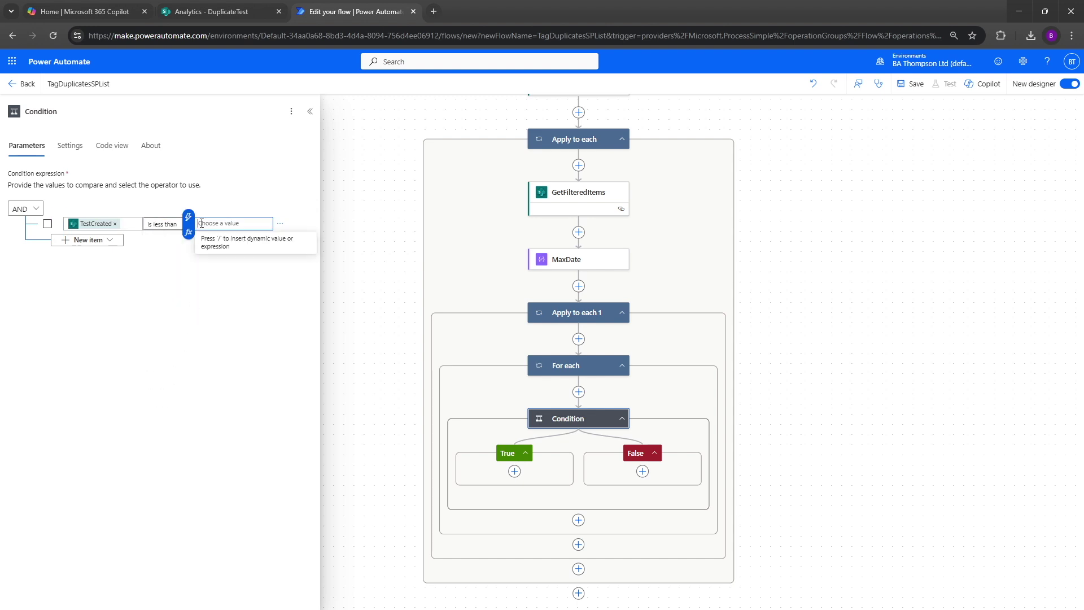
{"action": "left_click", "coordinate": [189, 217]}
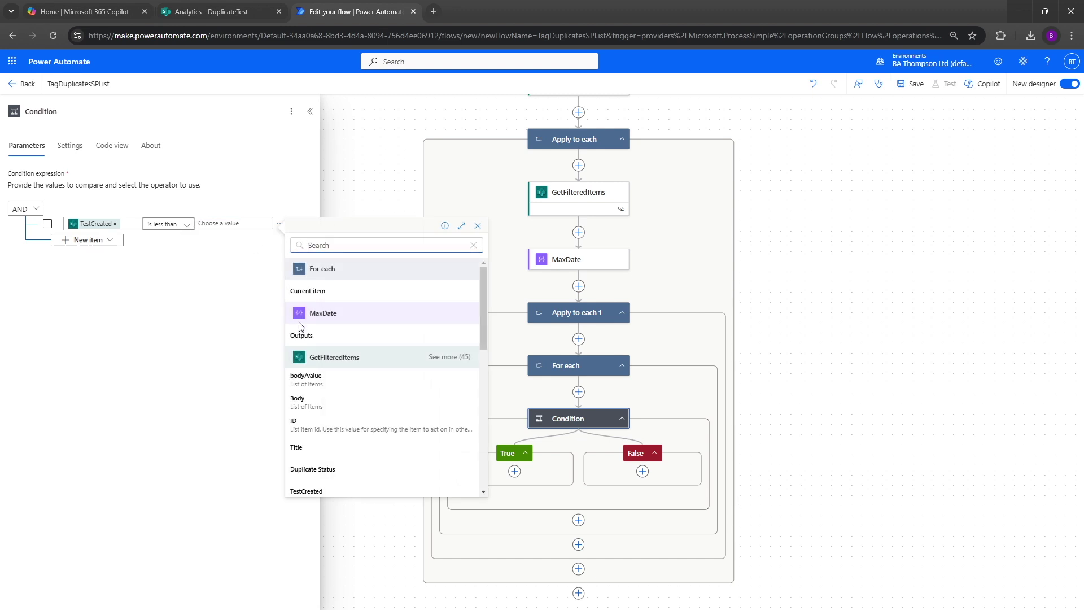
{"action": "left_click", "coordinate": [312, 336]}
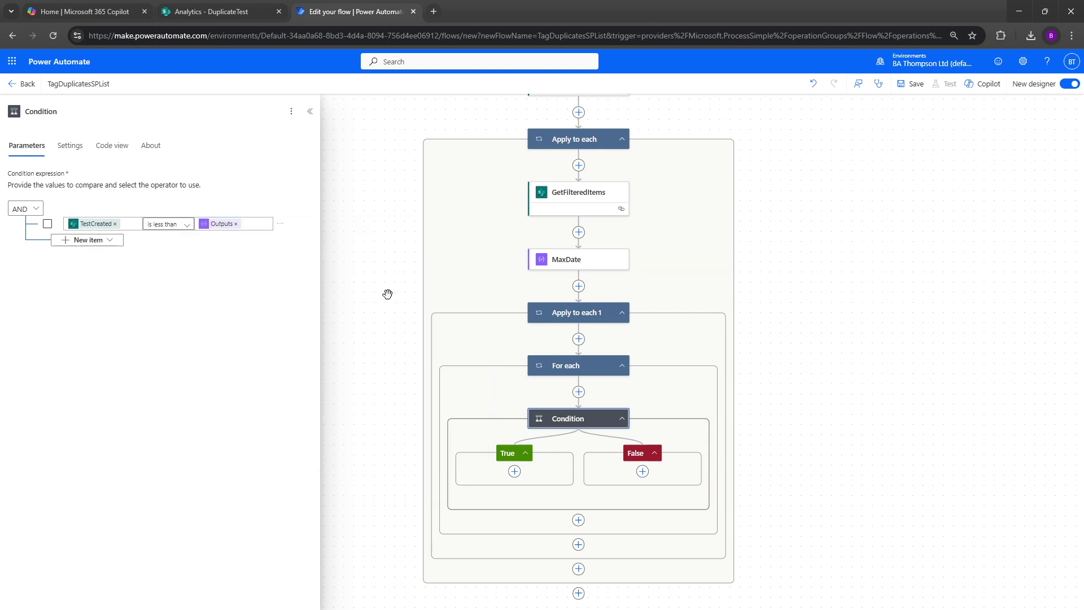
Move the Condition out of the For each loop directly into Apply to each 1, and delete the emptied For each loop
{"action": "left_click_drag", "start_coordinate": [746, 344], "coordinate": [709, 324]}
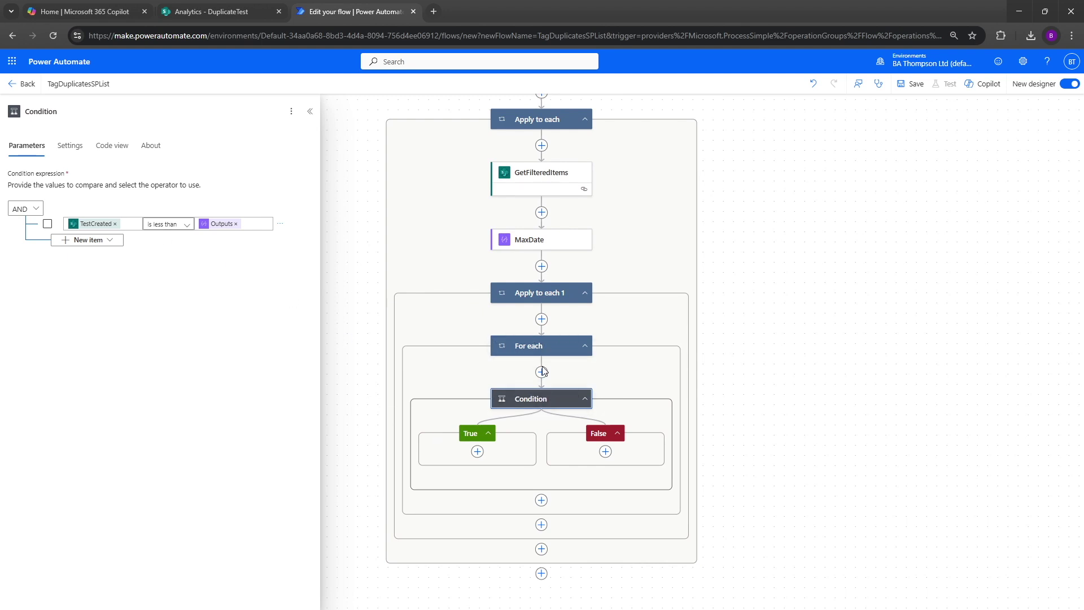
{"action": "left_click_drag", "start_coordinate": [552, 402], "coordinate": [540, 321]}
{"action": "right_click", "coordinate": [531, 479]}
{"action": "left_click", "coordinate": [572, 493]}
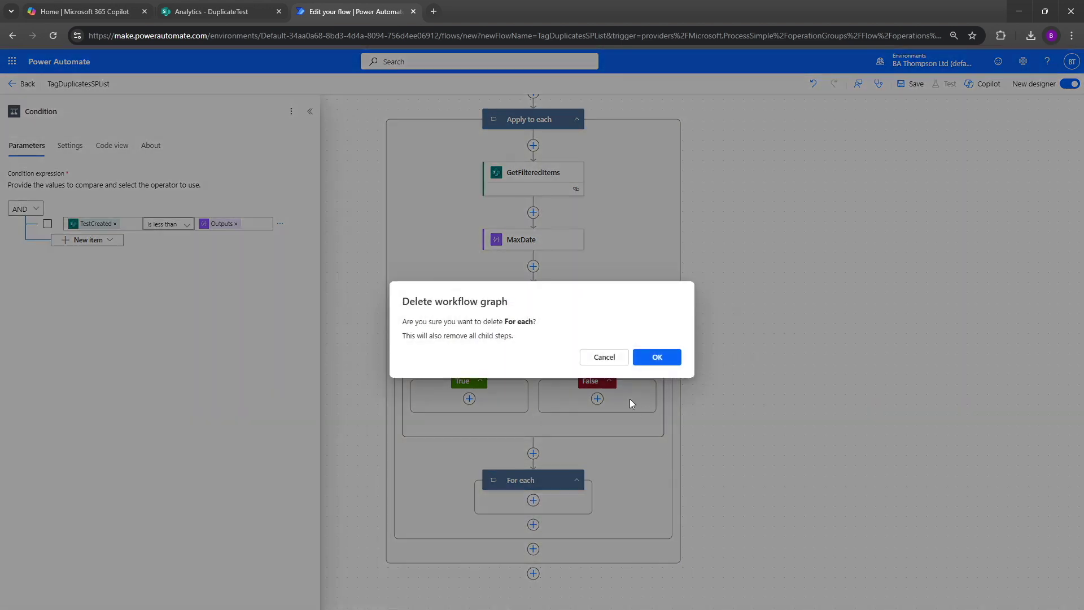
{"action": "left_click", "coordinate": [651, 359]}
{"action": "left_click", "coordinate": [537, 352]}
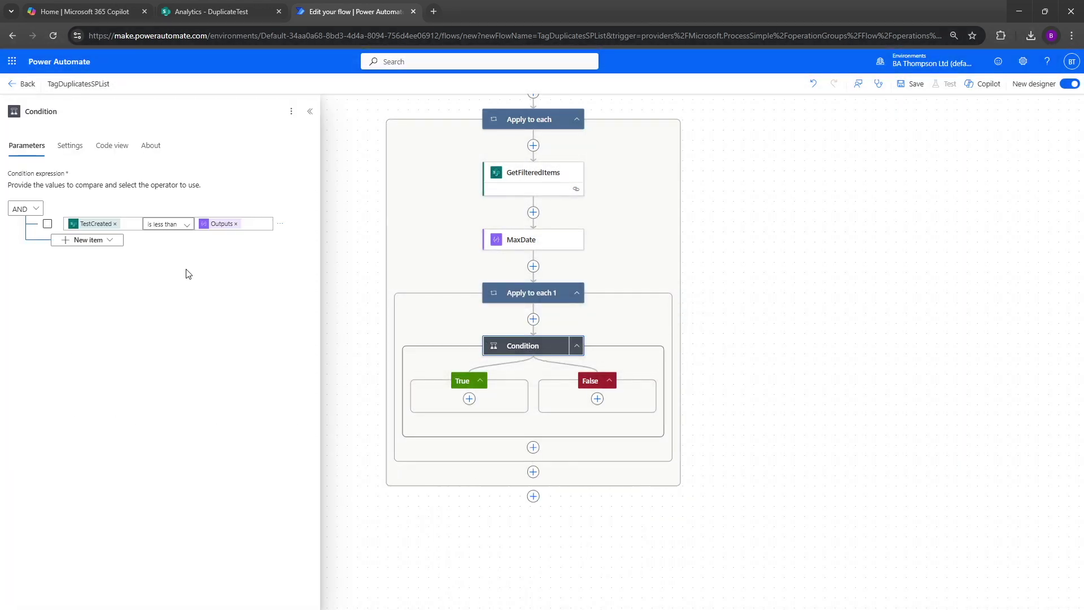
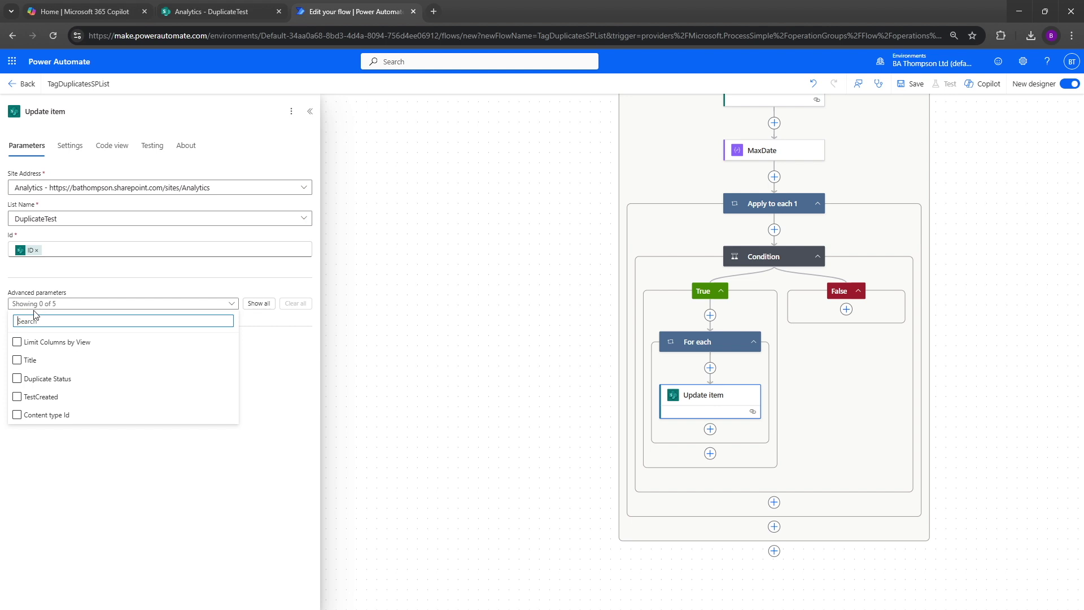
Show the Duplicate Status parameter in the True branch's Update item action and set it to Duplicate
{"action": "left_click", "coordinate": [35, 401]}
{"action": "left_click", "coordinate": [21, 380]}
{"action": "left_click", "coordinate": [75, 480]}
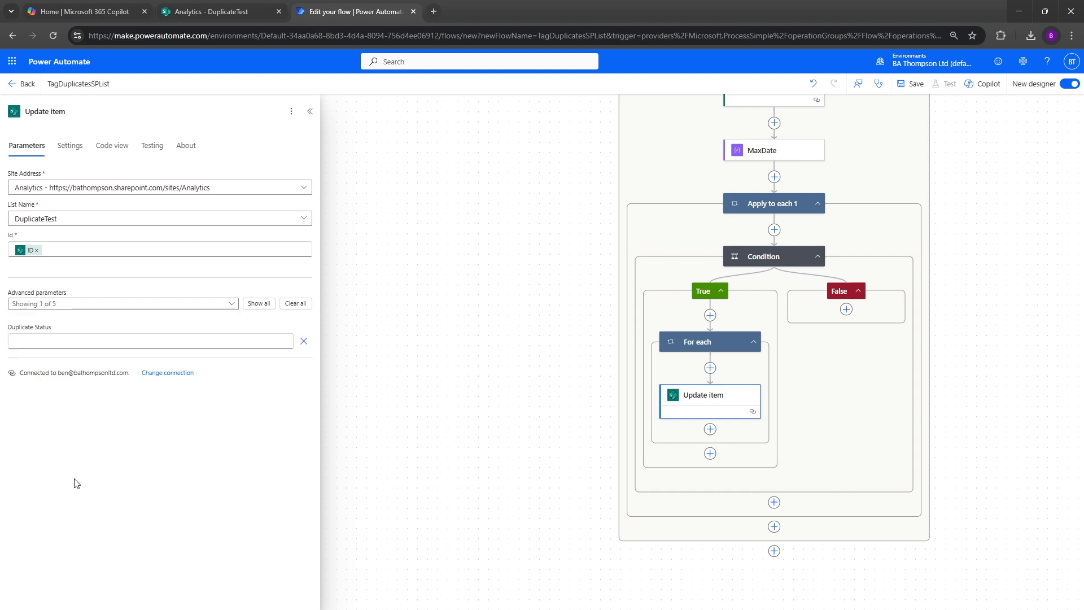
{"action": "left_click", "coordinate": [45, 337]}
{"action": "type", "text": "Duplicate"}
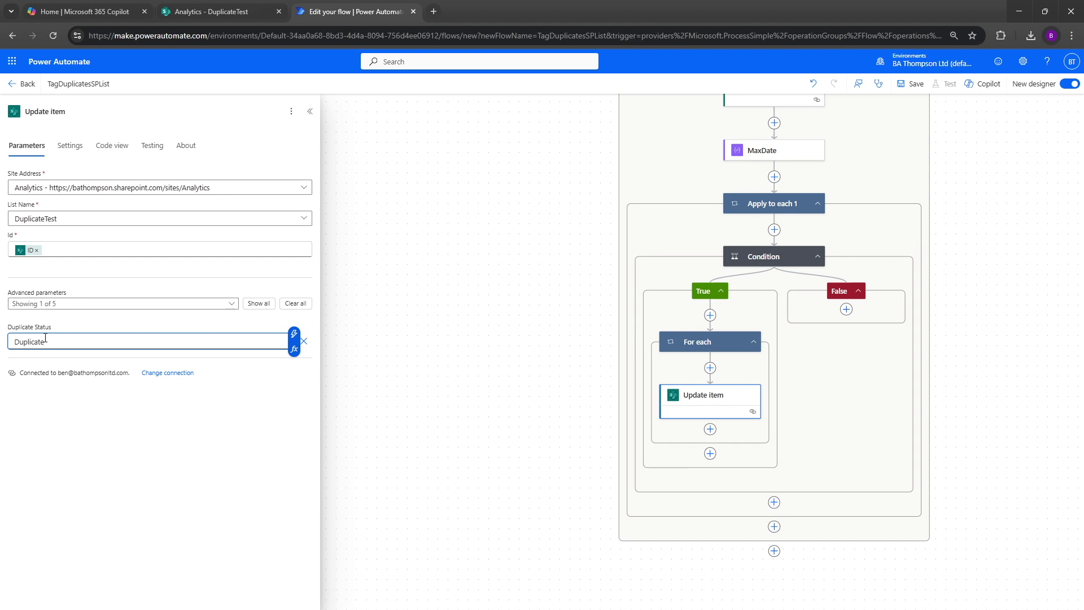
Add a SharePoint Update item action to the Condition's False branch
{"action": "left_click", "coordinate": [846, 309]}
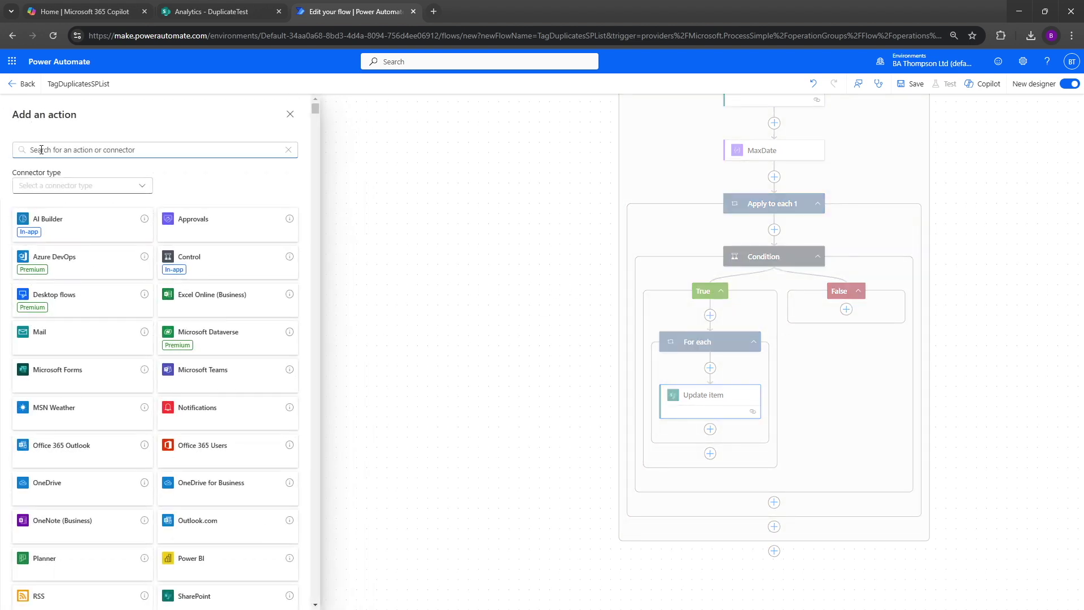
{"action": "type", "text": "update"}
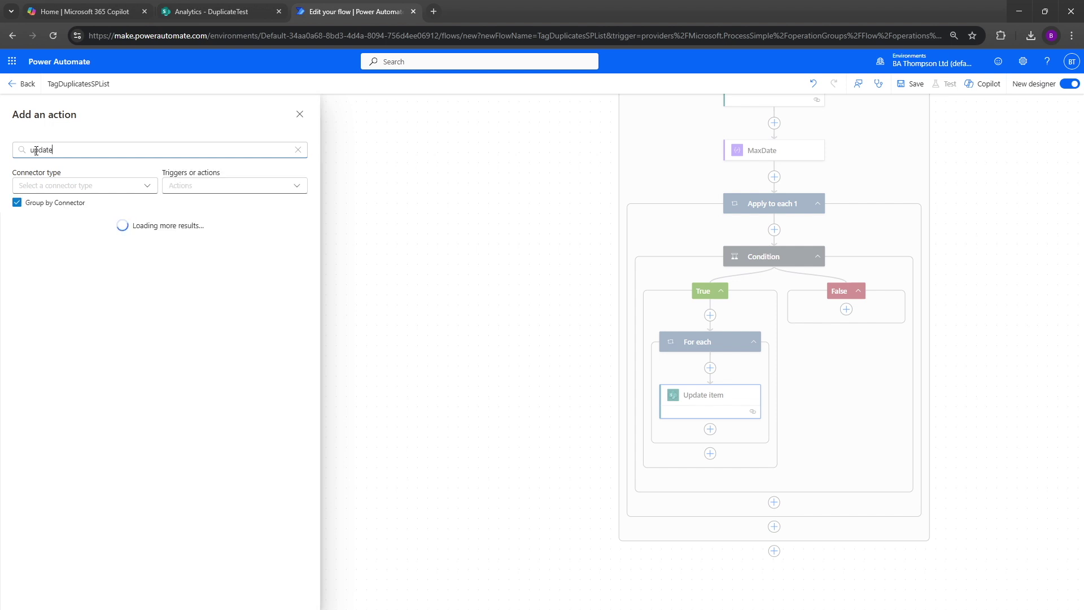
{"action": "type", "text": " item"}
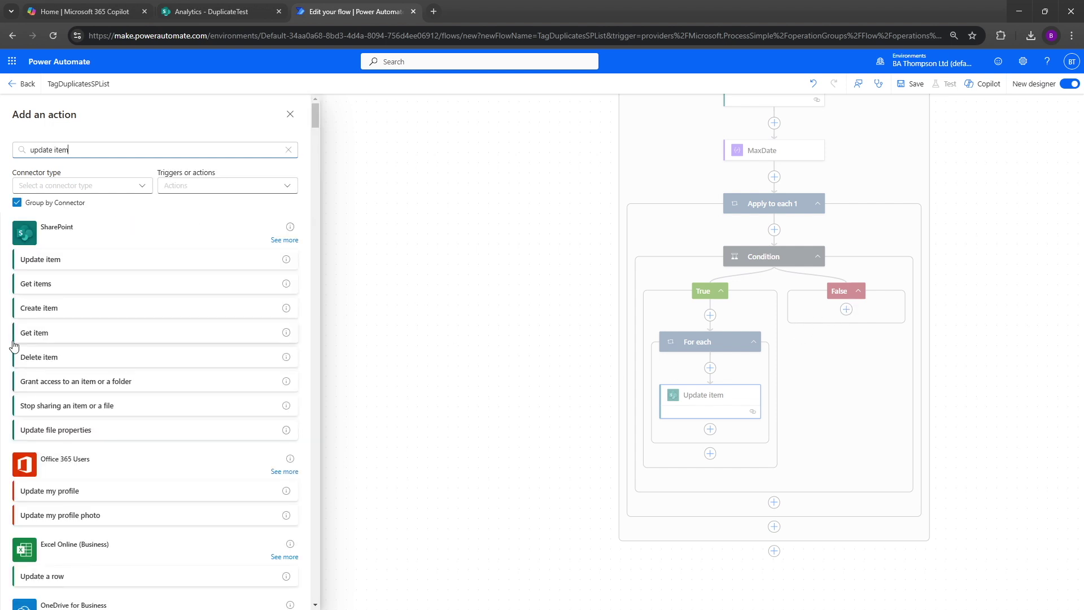
{"action": "left_click", "coordinate": [62, 260]}
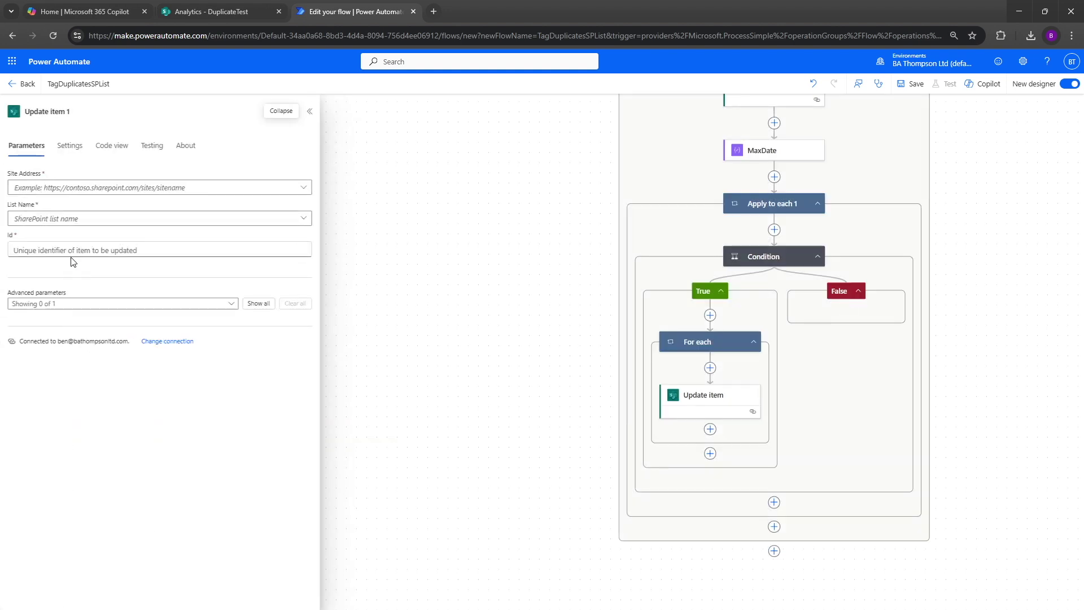
Point Update item 1 to the Analytics site and DuplicateTest list, using the ID from GetFilteredItems as its Id
{"action": "left_click", "coordinate": [172, 192]}
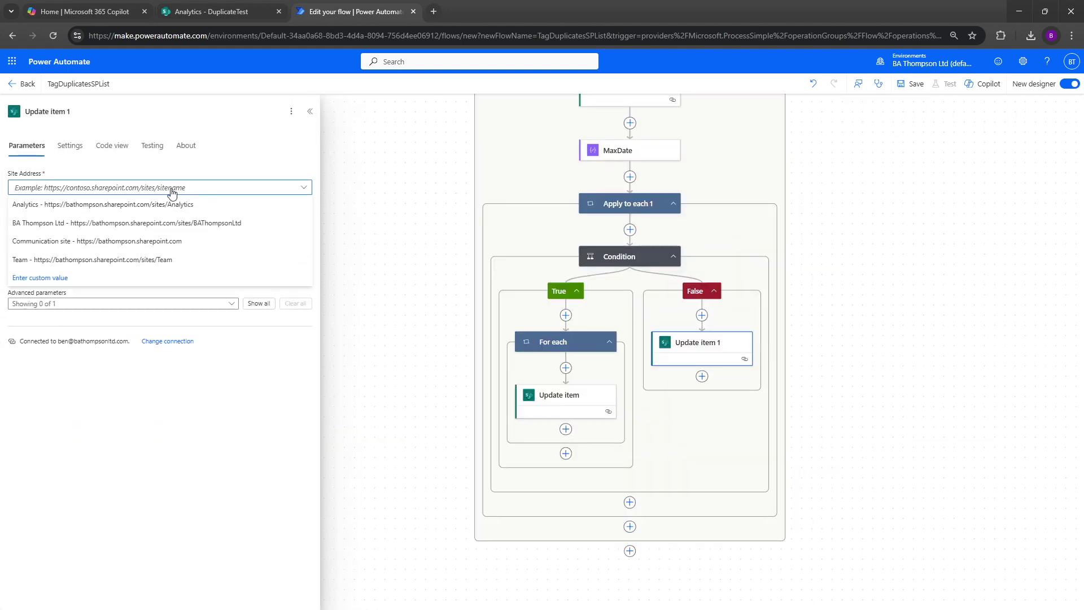
{"action": "left_click", "coordinate": [72, 204]}
{"action": "left_click", "coordinate": [236, 221]}
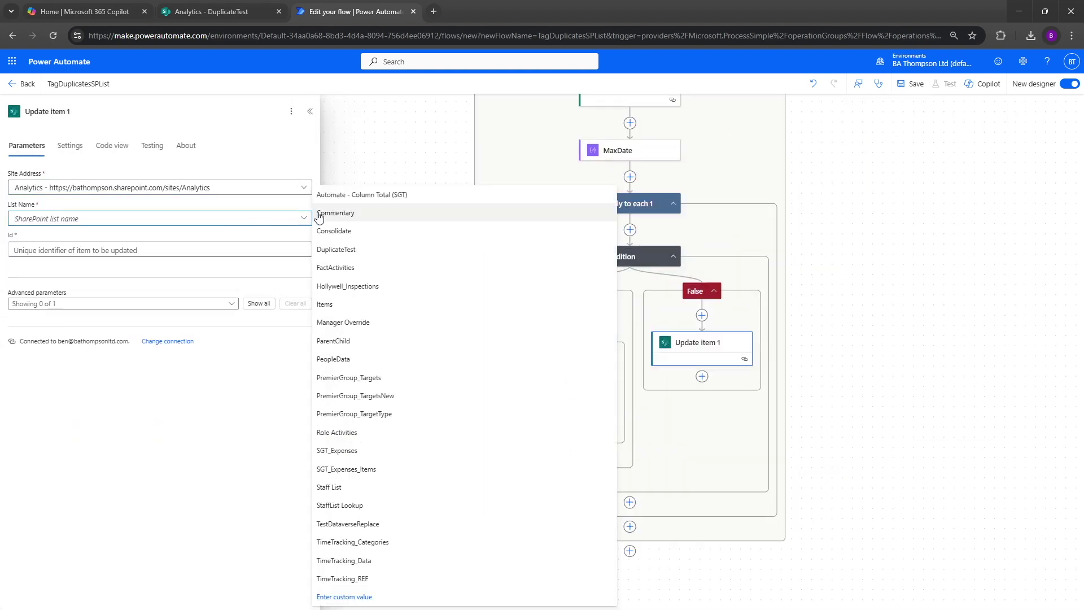
{"action": "left_click", "coordinate": [338, 250]}
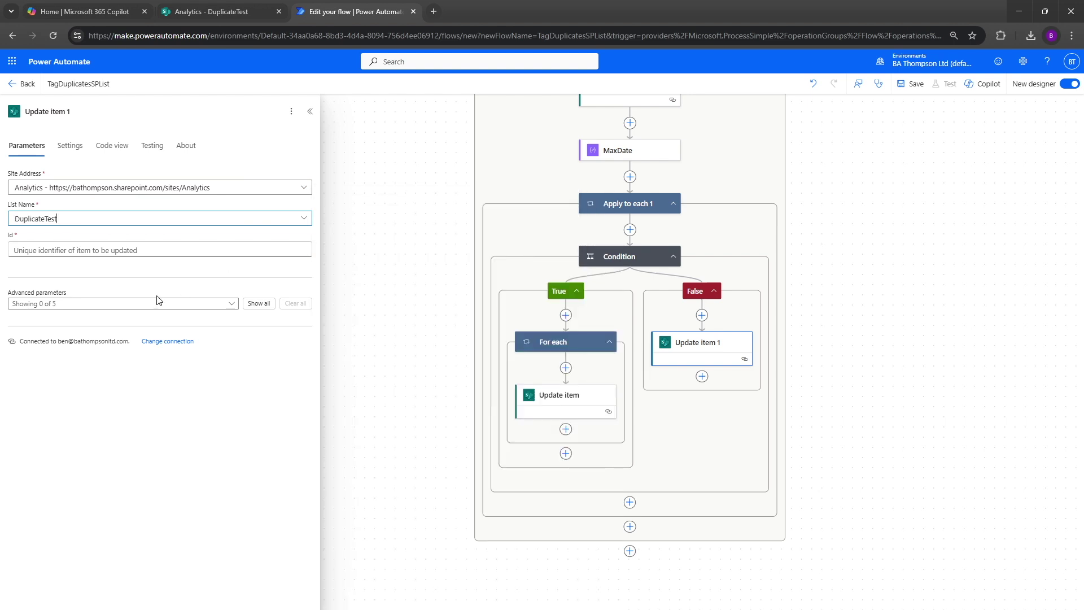
{"action": "left_click", "coordinate": [38, 250]}
{"action": "left_click", "coordinate": [313, 243]}
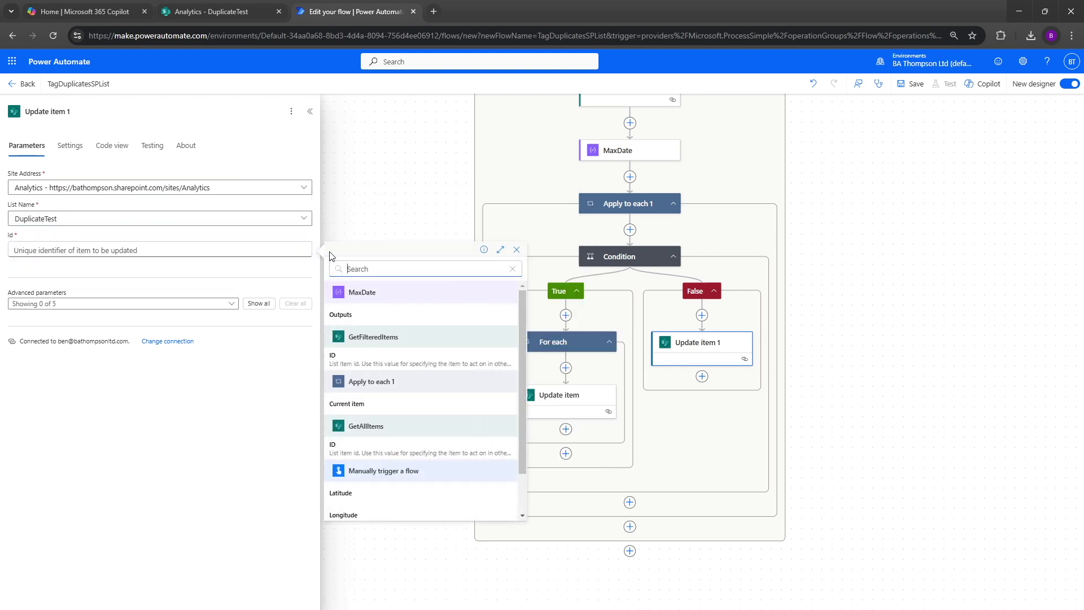
{"action": "left_click", "coordinate": [341, 359]}
Show the Duplicate Status parameter in Update item 1 and set it to Latest
{"action": "left_click", "coordinate": [80, 303]}
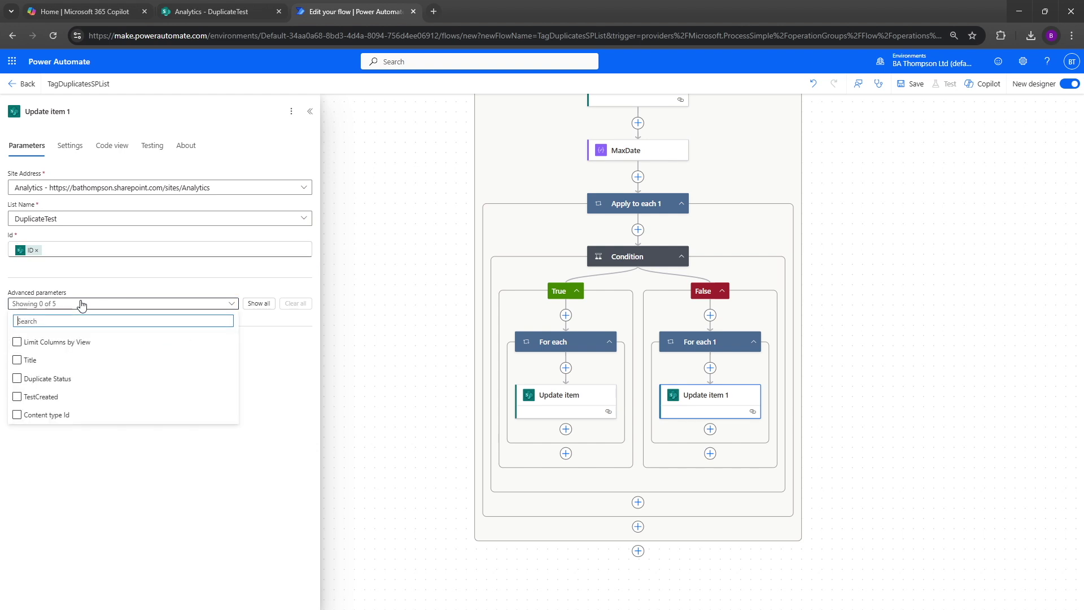
{"action": "left_click", "coordinate": [36, 379]}
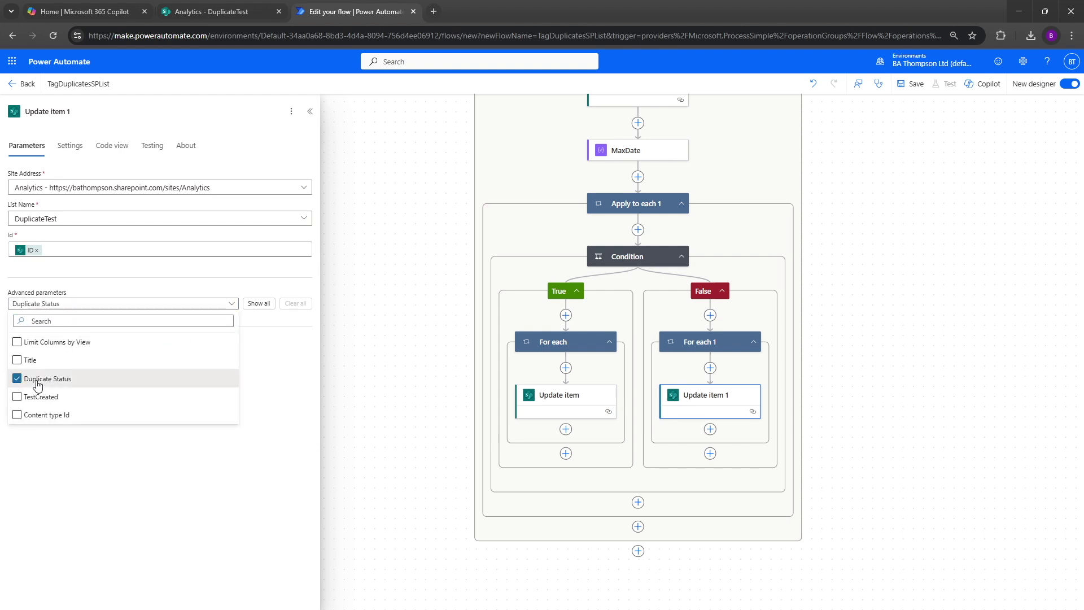
{"action": "left_click", "coordinate": [65, 429]}
{"action": "left_click", "coordinate": [40, 339]}
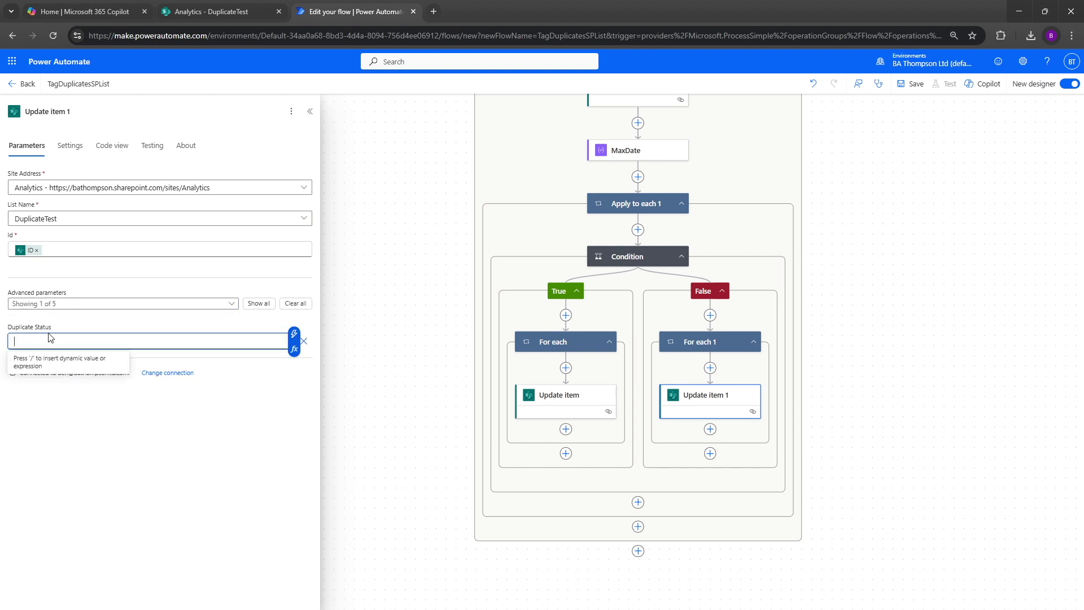
{"action": "type", "text": "Latest"}
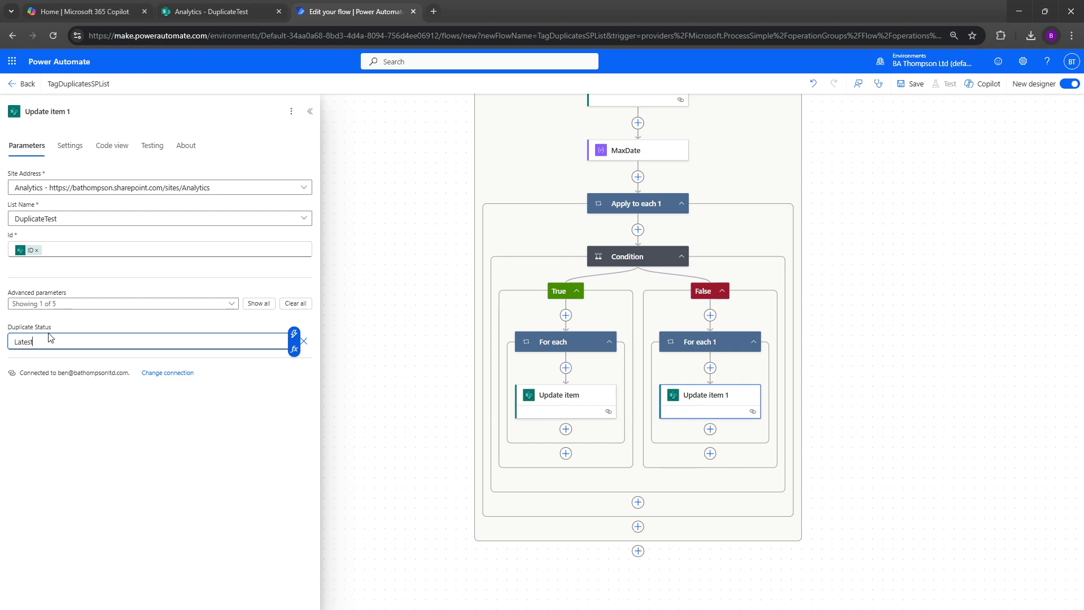
{"action": "left_click", "coordinate": [384, 339]}
{"action": "left_click_drag", "start_coordinate": [874, 314], "coordinate": [708, 348]}
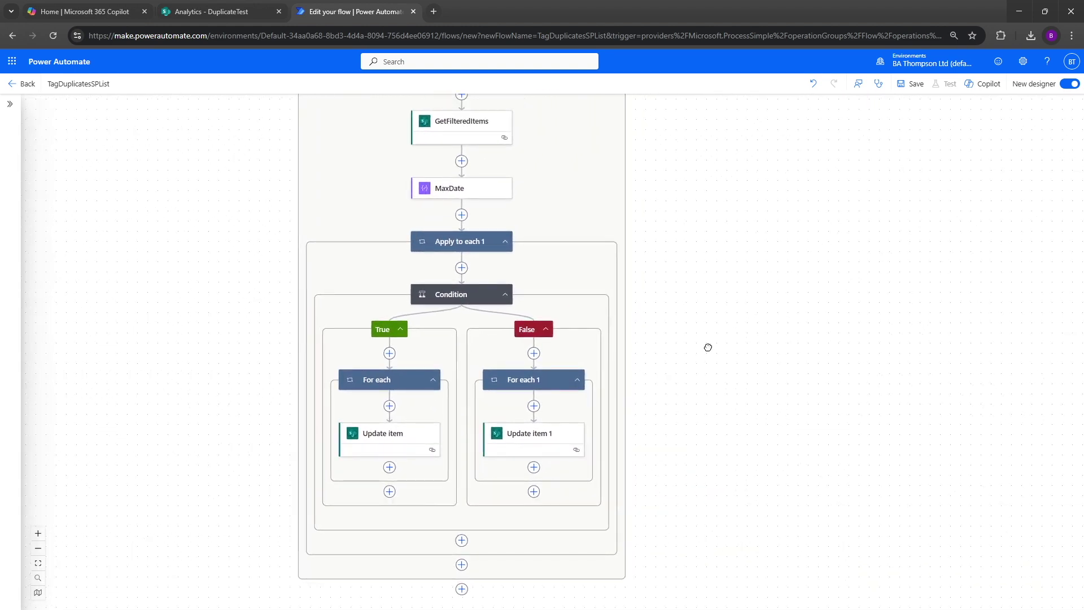
Move Update item out of the For each loop directly into the True branch, and delete the emptied For each loop
{"action": "scroll", "coordinate": [709, 348], "scroll_direction": "up", "scroll_amount": 5}
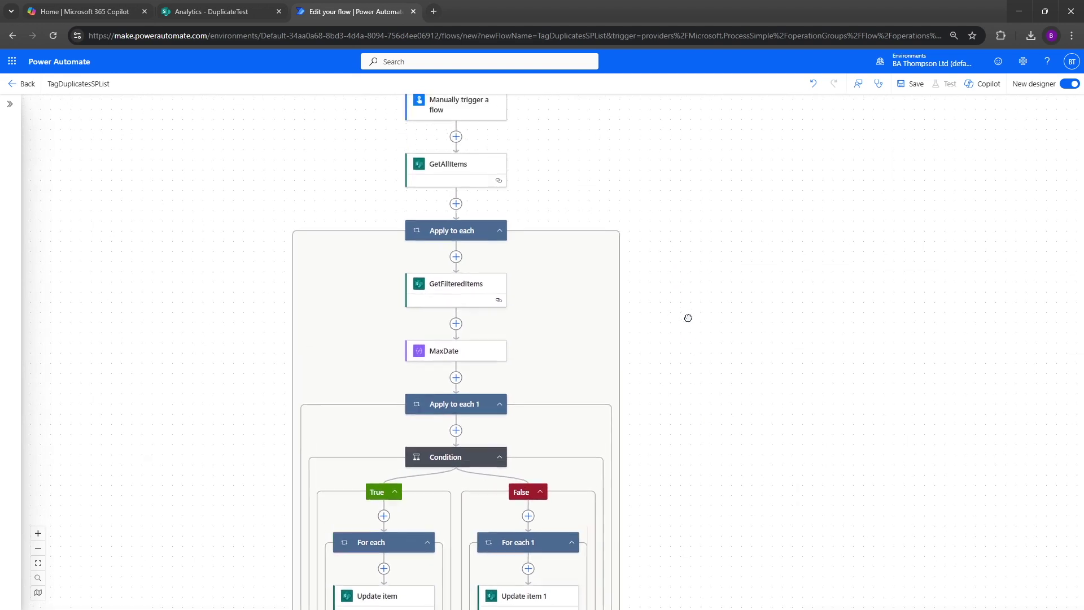
{"action": "scroll", "coordinate": [549, 230], "scroll_direction": "down", "scroll_amount": 2}
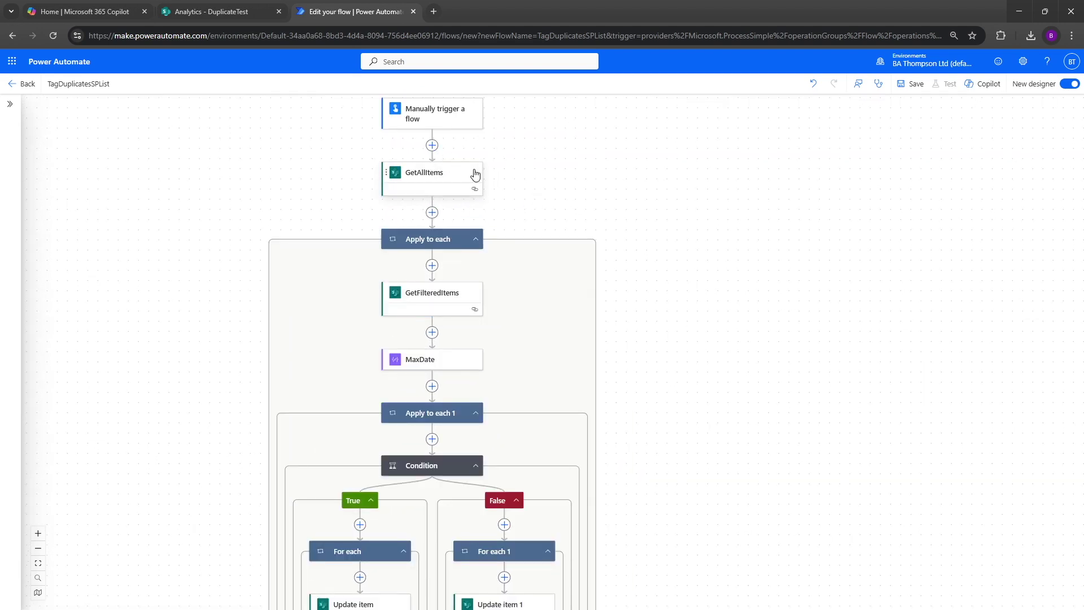
{"action": "scroll", "coordinate": [484, 145], "scroll_direction": "down", "scroll_amount": 2}
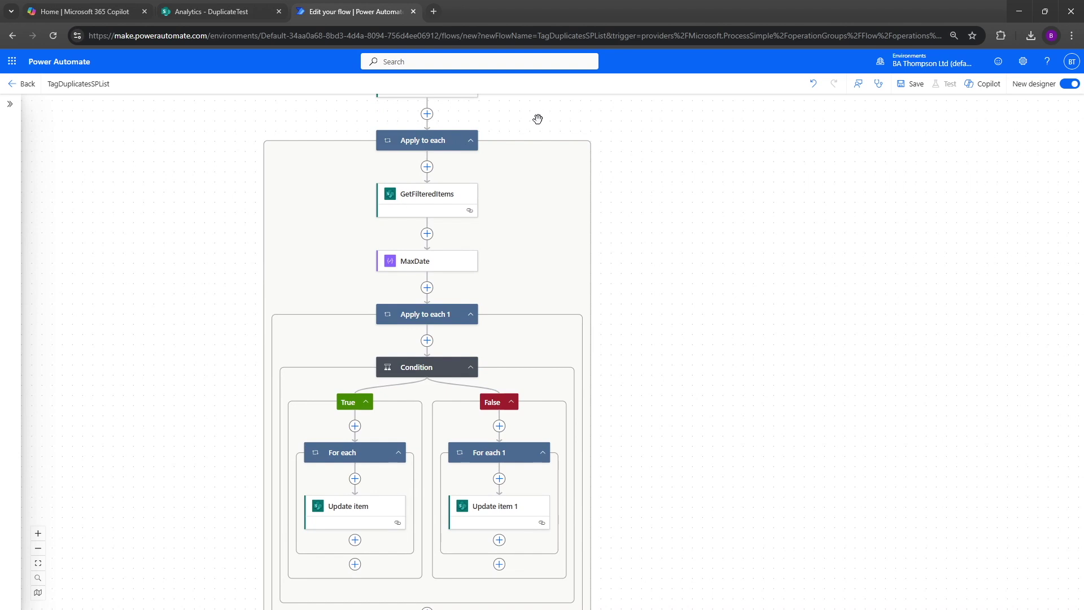
{"action": "scroll", "coordinate": [511, 165], "scroll_direction": "up", "scroll_amount": 1}
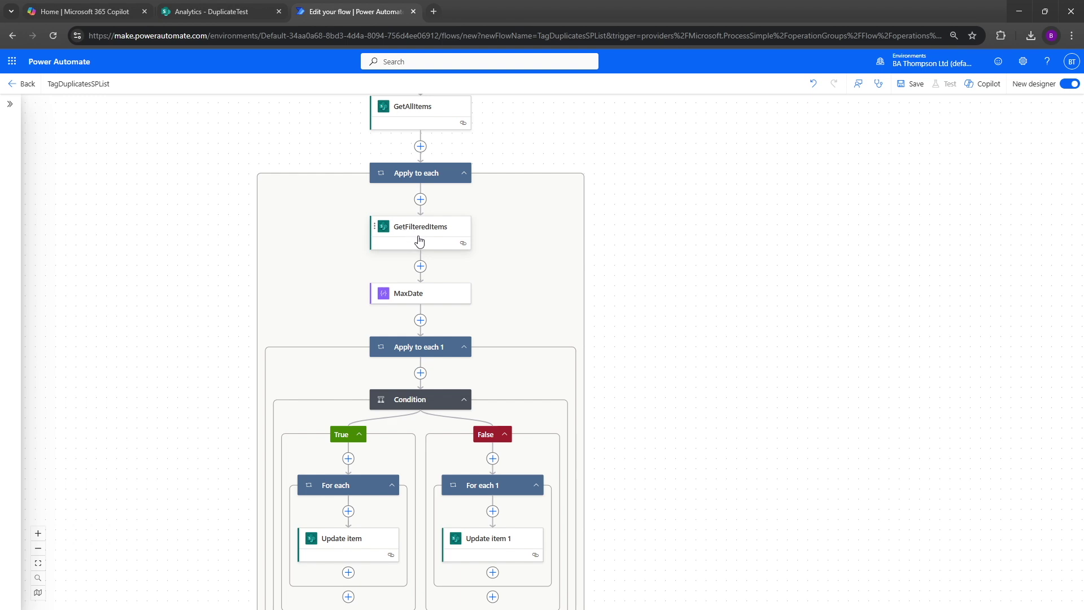
{"action": "scroll", "coordinate": [678, 226], "scroll_direction": "down", "scroll_amount": 2}
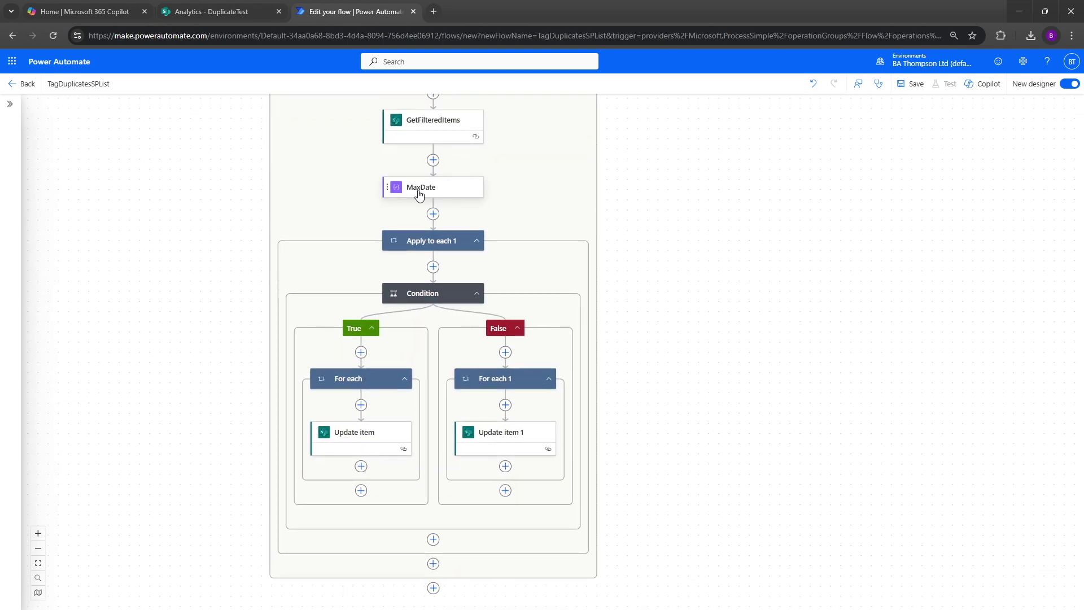
{"action": "scroll", "coordinate": [644, 226], "scroll_direction": "down", "scroll_amount": 1}
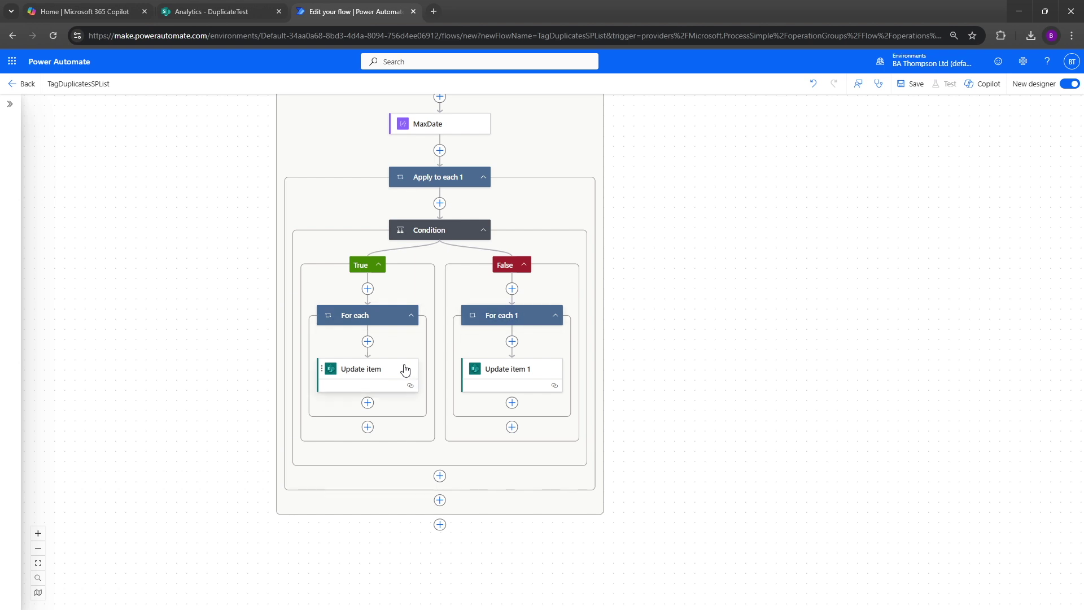
{"action": "left_click_drag", "start_coordinate": [382, 378], "coordinate": [369, 290]}
{"action": "right_click", "coordinate": [376, 384]}
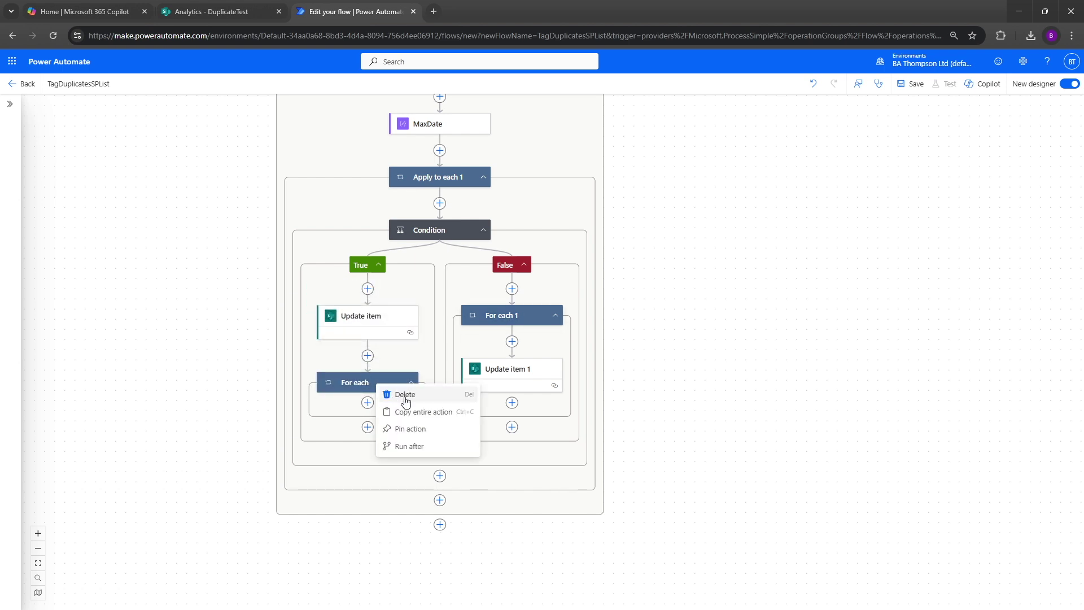
{"action": "left_click", "coordinate": [390, 392]}
{"action": "left_click", "coordinate": [644, 360]}
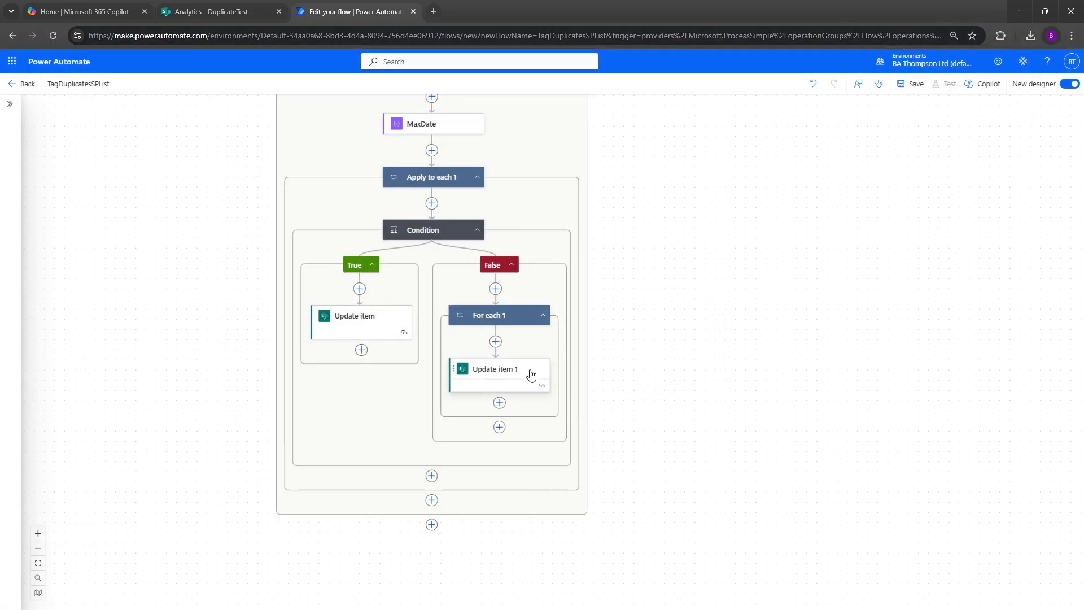
Move Update item 1 out of For each 1 directly into the False branch, and delete the emptied For each 1 loop
{"action": "left_click_drag", "start_coordinate": [508, 377], "coordinate": [497, 288]}
{"action": "right_click", "coordinate": [500, 378]}
{"action": "left_click", "coordinate": [520, 386]}
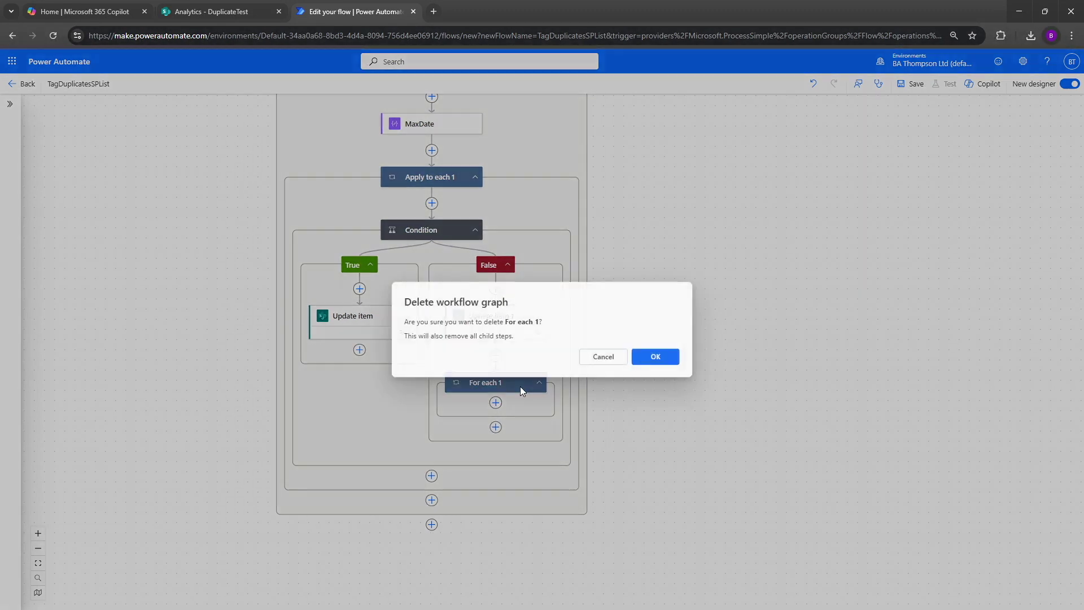
{"action": "left_click", "coordinate": [636, 356]}
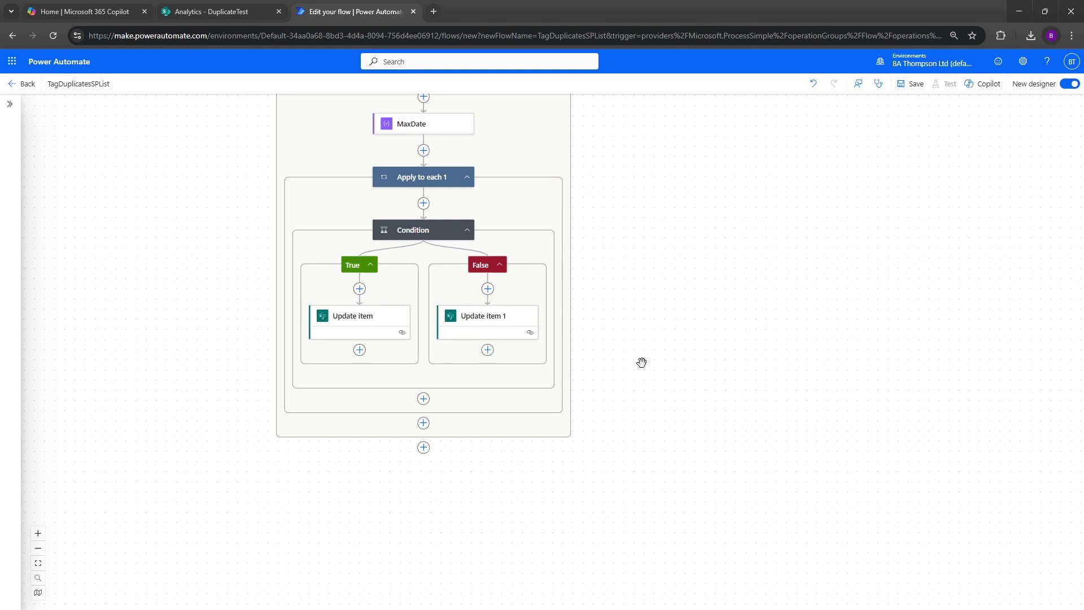
Look over the Update item actions in both Condition branches and save the TagDuplicatesSPList flow
{"action": "left_click_drag", "start_coordinate": [617, 204], "coordinate": [605, 254]}
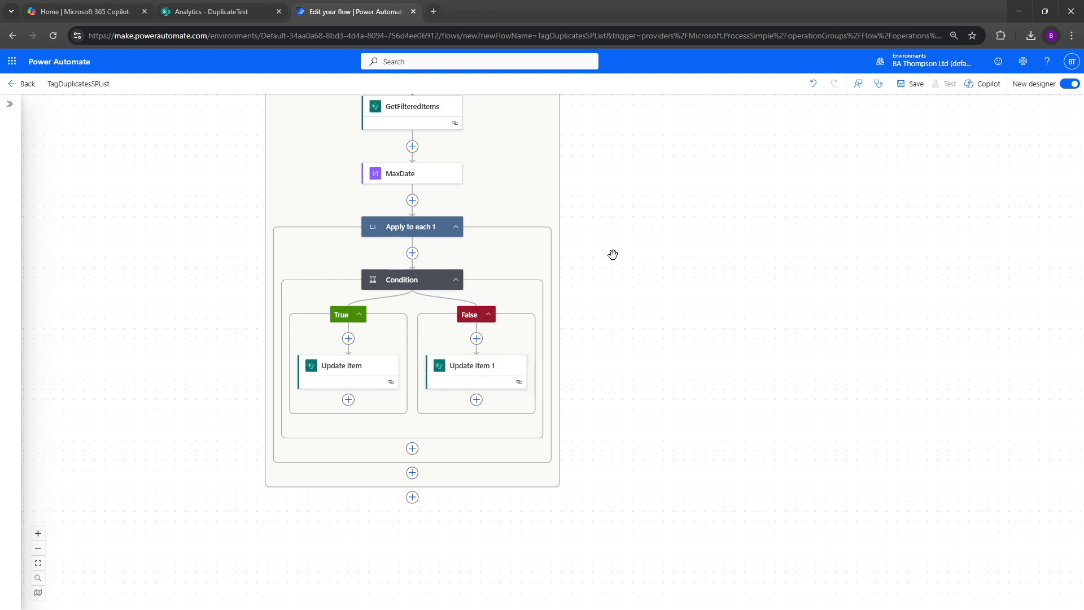
{"action": "left_click_drag", "start_coordinate": [612, 249], "coordinate": [642, 237]}
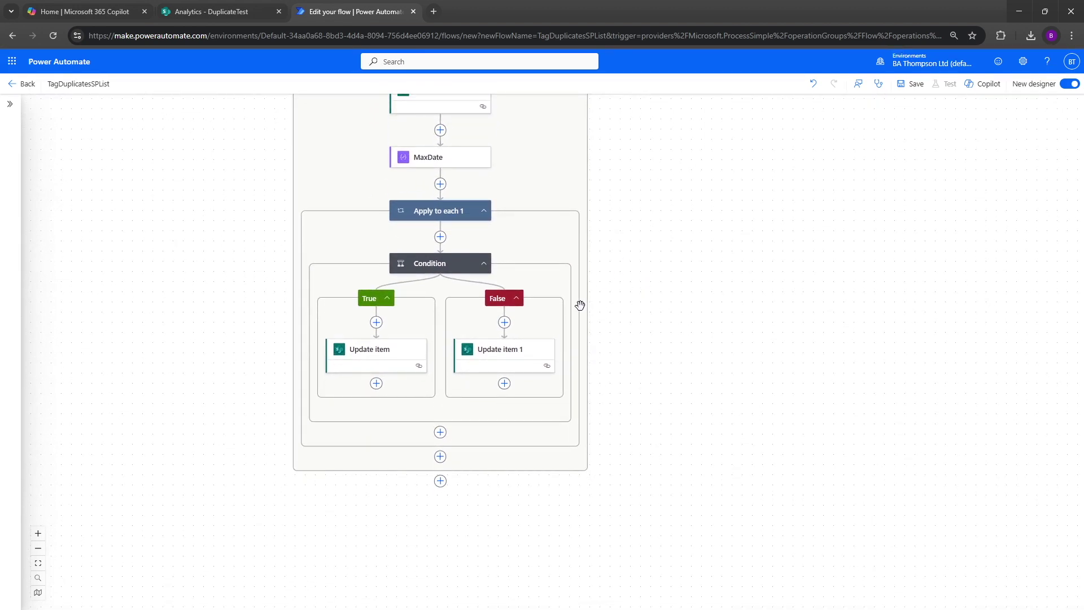
{"action": "left_click", "coordinate": [372, 360]}
{"action": "left_click", "coordinate": [492, 354]}
{"action": "left_click", "coordinate": [604, 347]}
{"action": "left_click", "coordinate": [906, 84]}
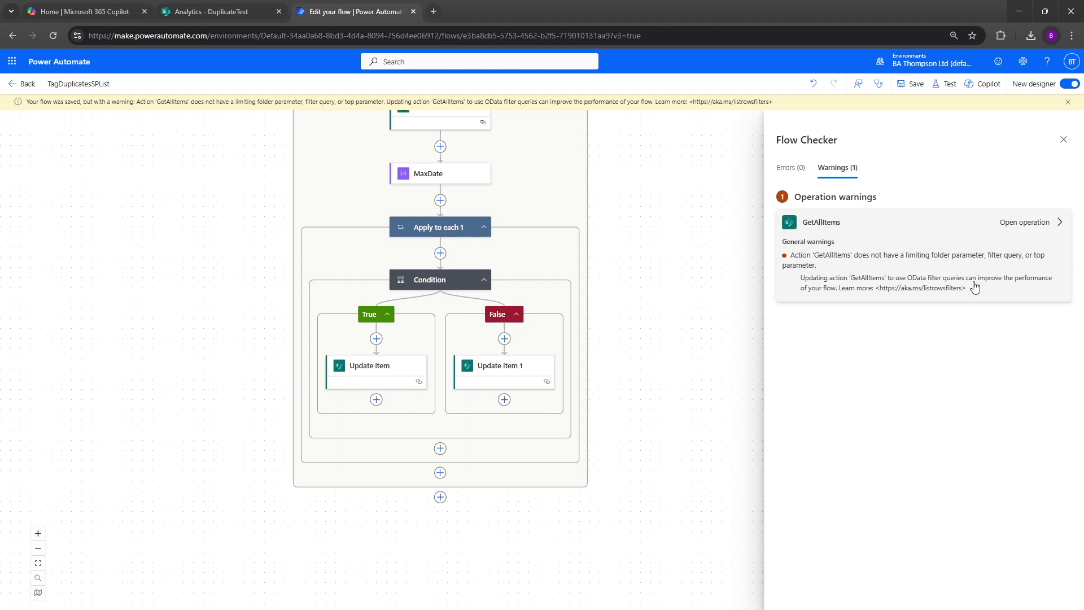
Check the DuplicateTest list before testing, and run the flow as a manual test using the SharePoint connection
{"action": "left_click_drag", "start_coordinate": [672, 232], "coordinate": [665, 314]}
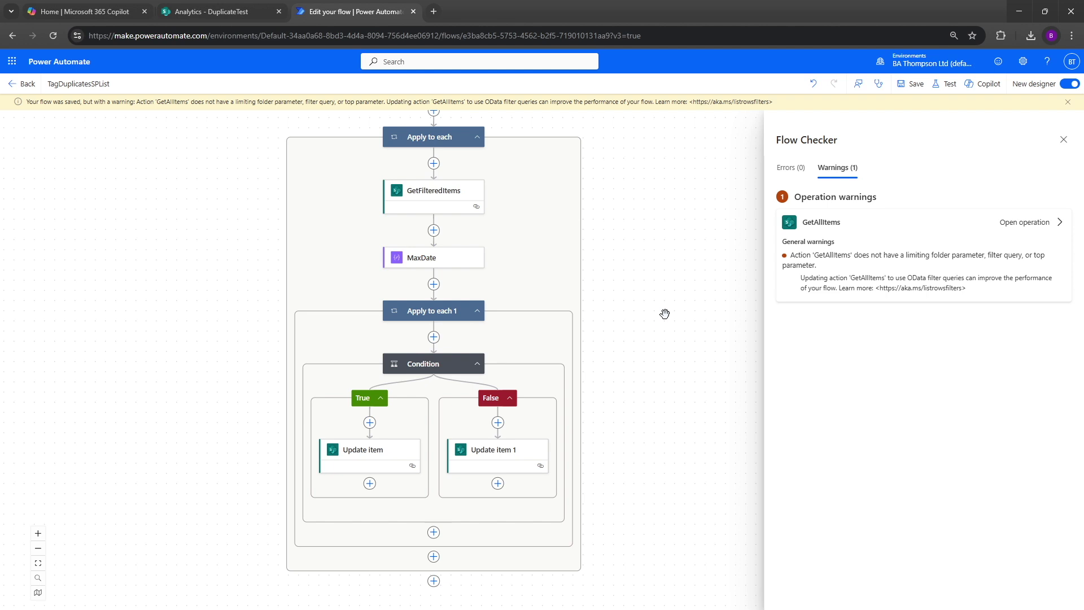
{"action": "left_click", "coordinate": [942, 85]}
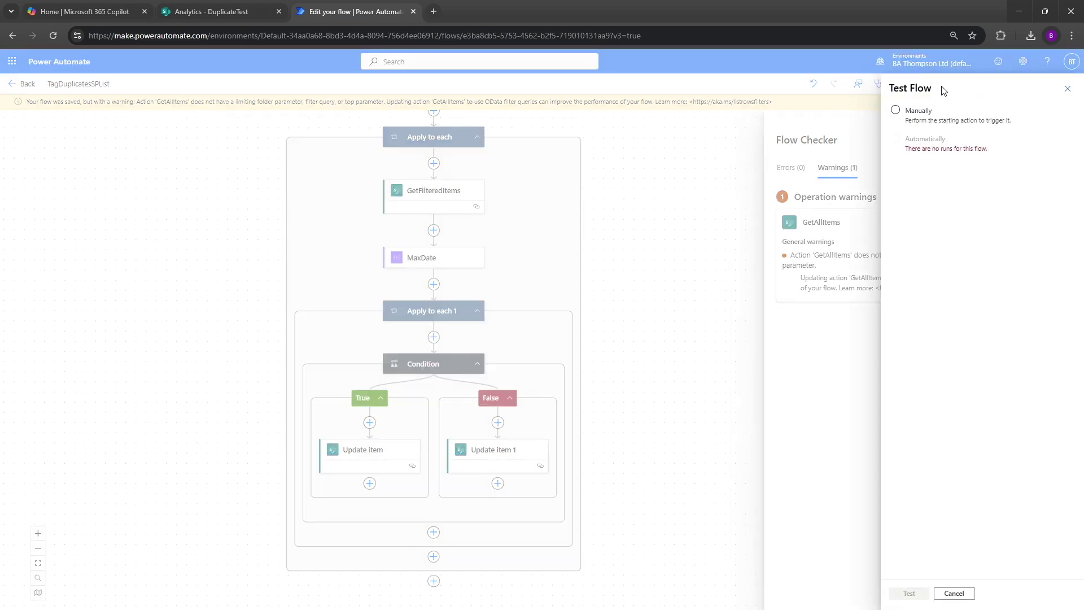
{"action": "left_click", "coordinate": [224, 11]}
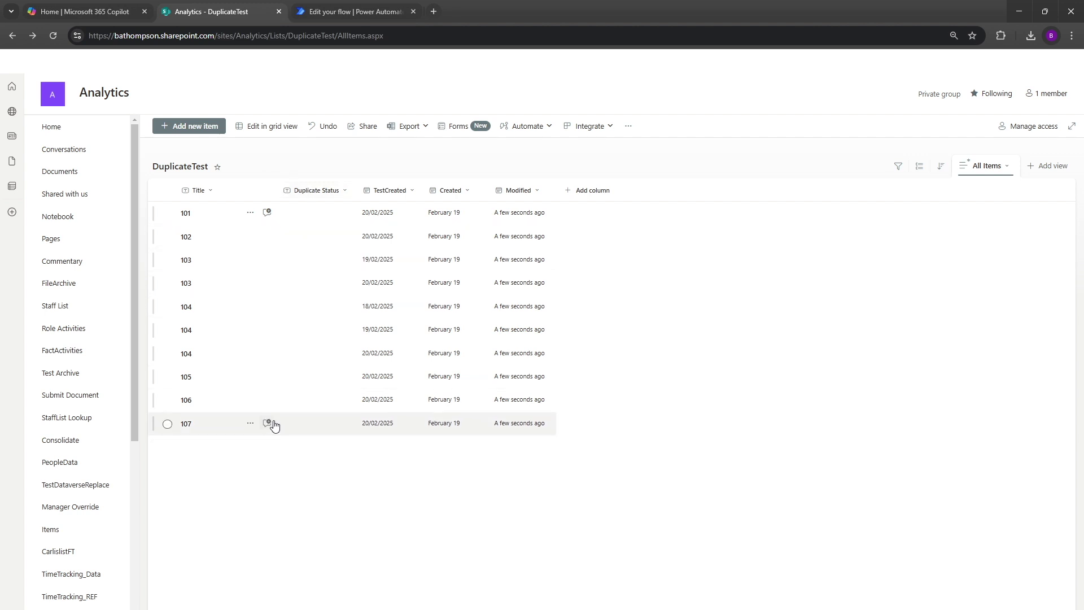
{"action": "left_click", "coordinate": [340, 8]}
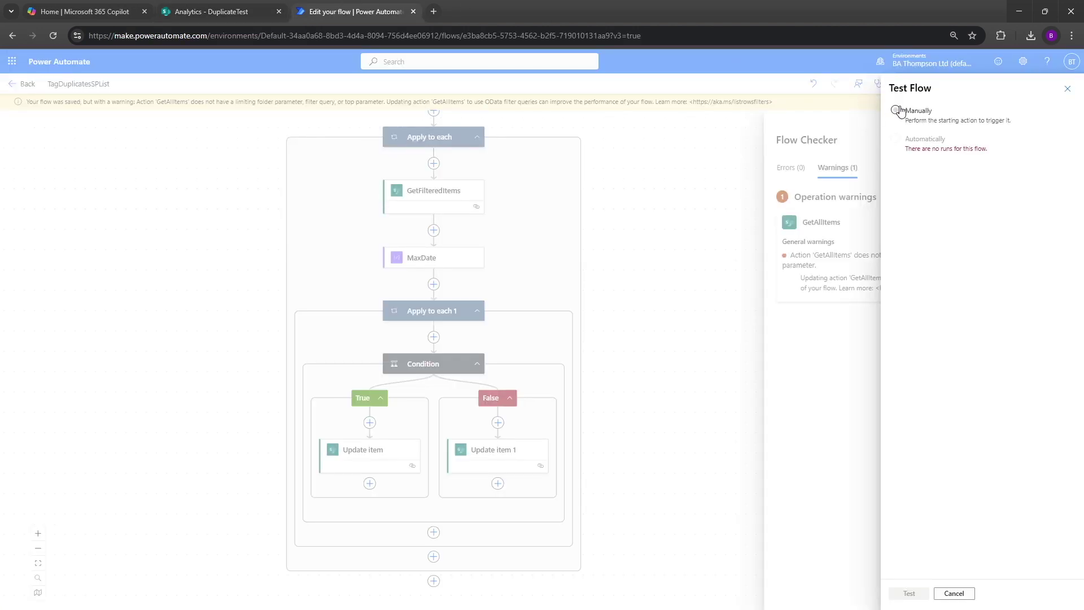
{"action": "left_click", "coordinate": [898, 111]}
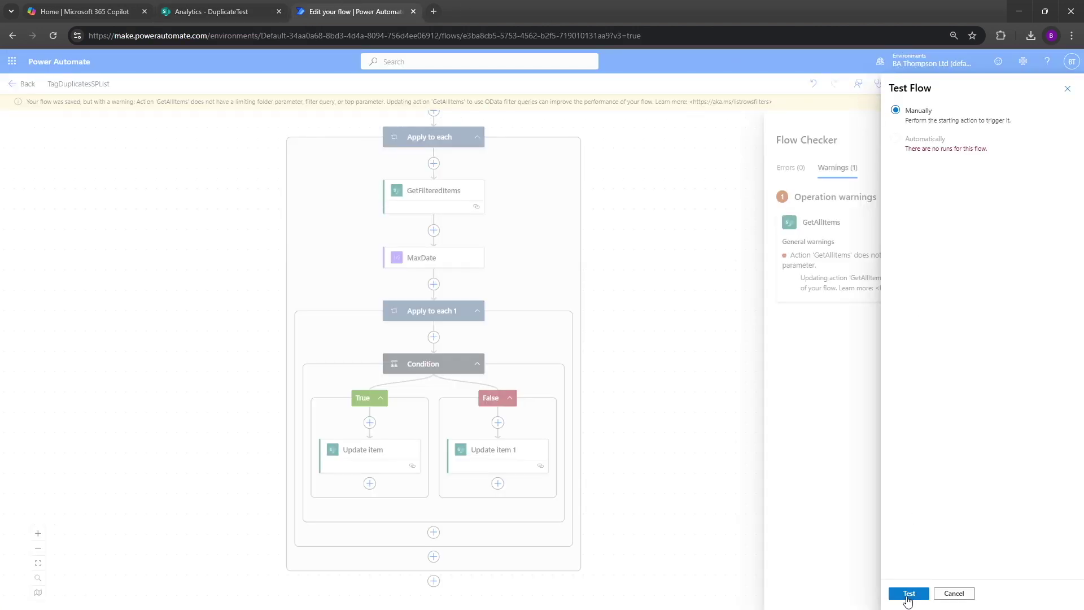
{"action": "left_click", "coordinate": [906, 596]}
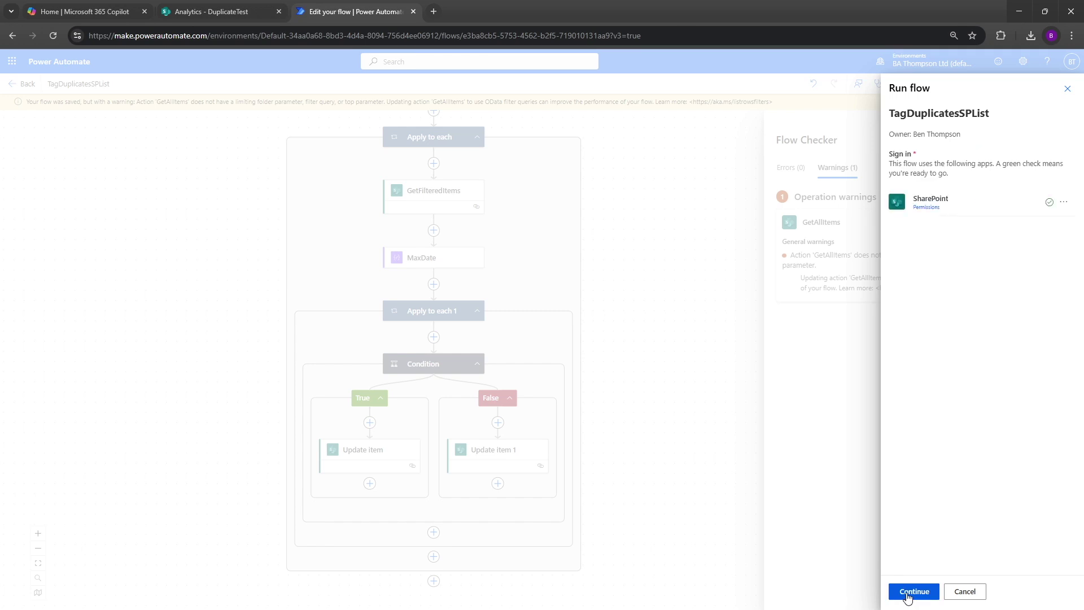
{"action": "left_click", "coordinate": [908, 594]}
{"action": "left_click", "coordinate": [912, 592]}
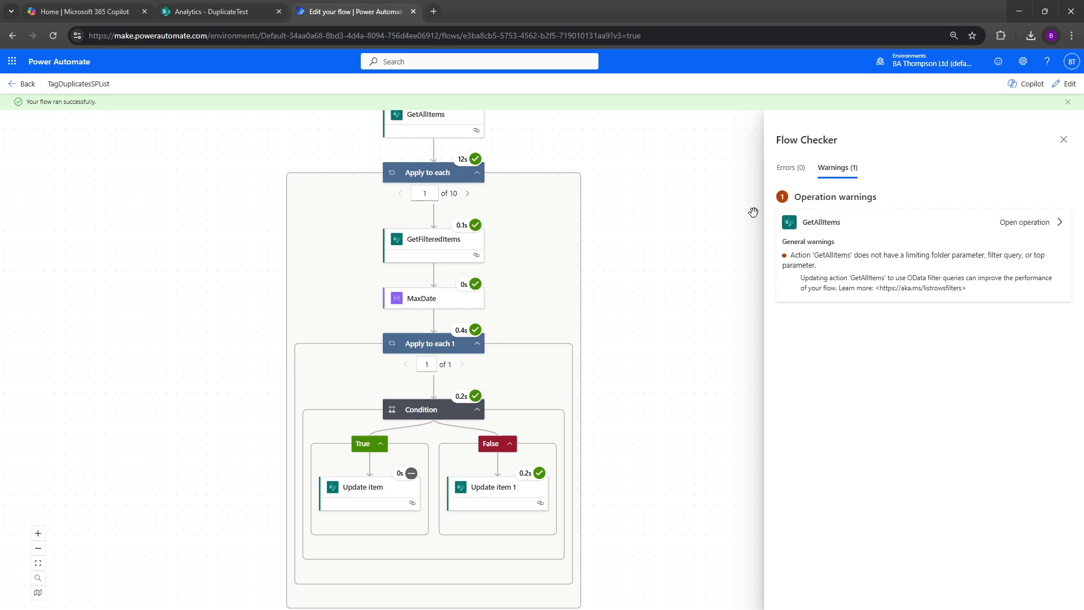
Reload the DuplicateTest list in SharePoint and compare Duplicate Status with TestCreated for the items titled 103 and 104
{"action": "left_click", "coordinate": [215, 18]}
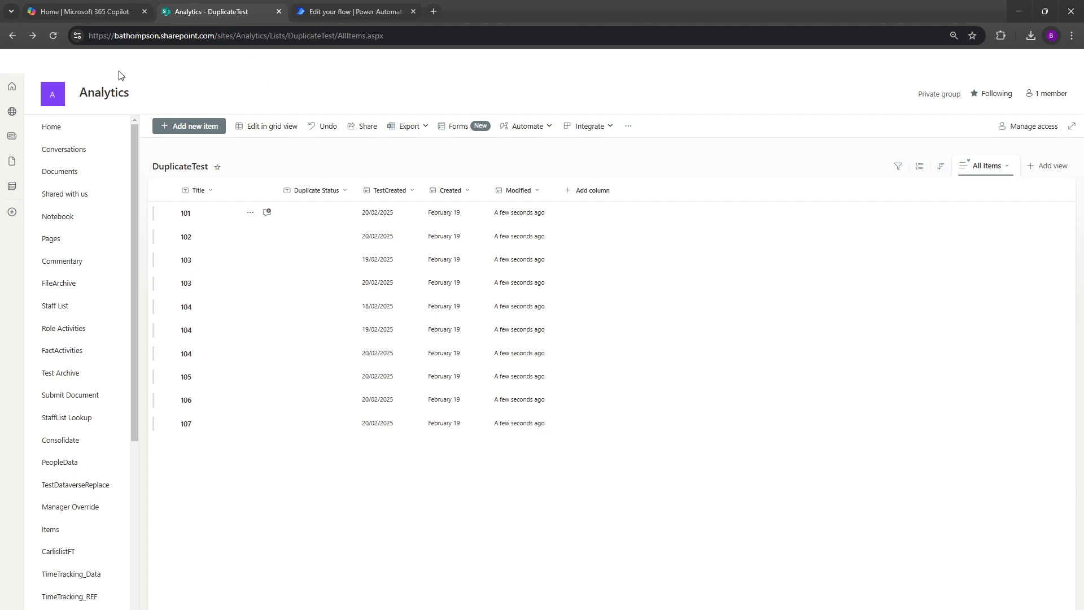
{"action": "left_click", "coordinate": [52, 36]}
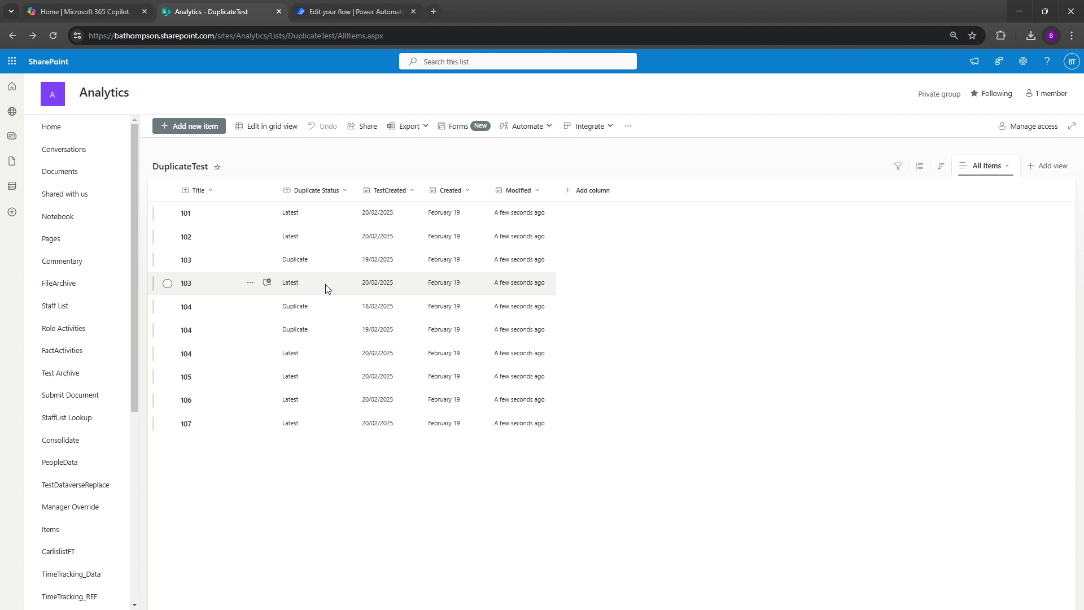
{"action": "double_click", "coordinate": [287, 283]}
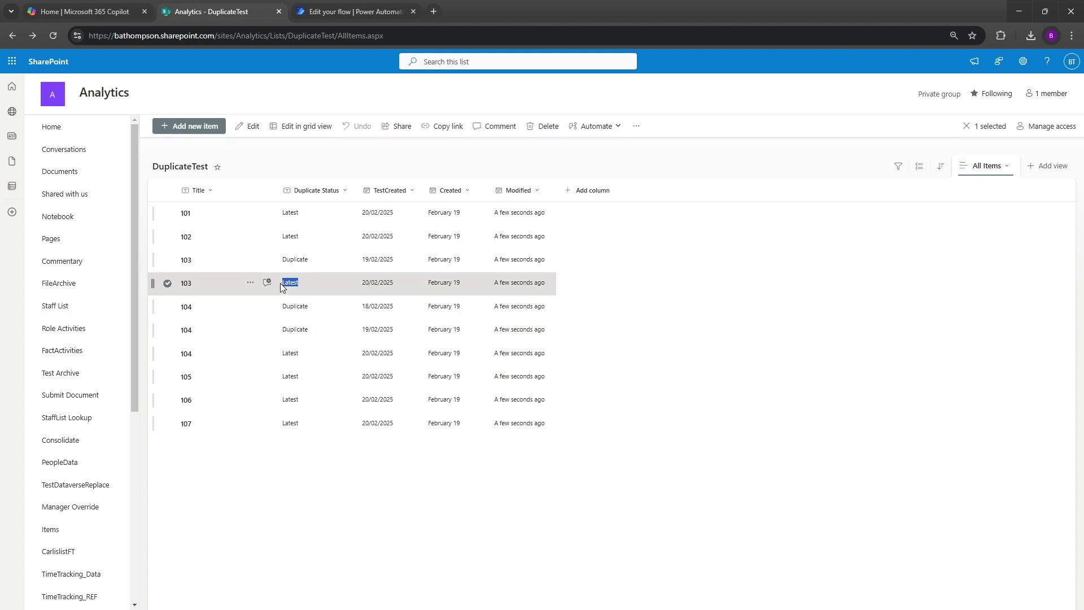
{"action": "double_click", "coordinate": [363, 261]}
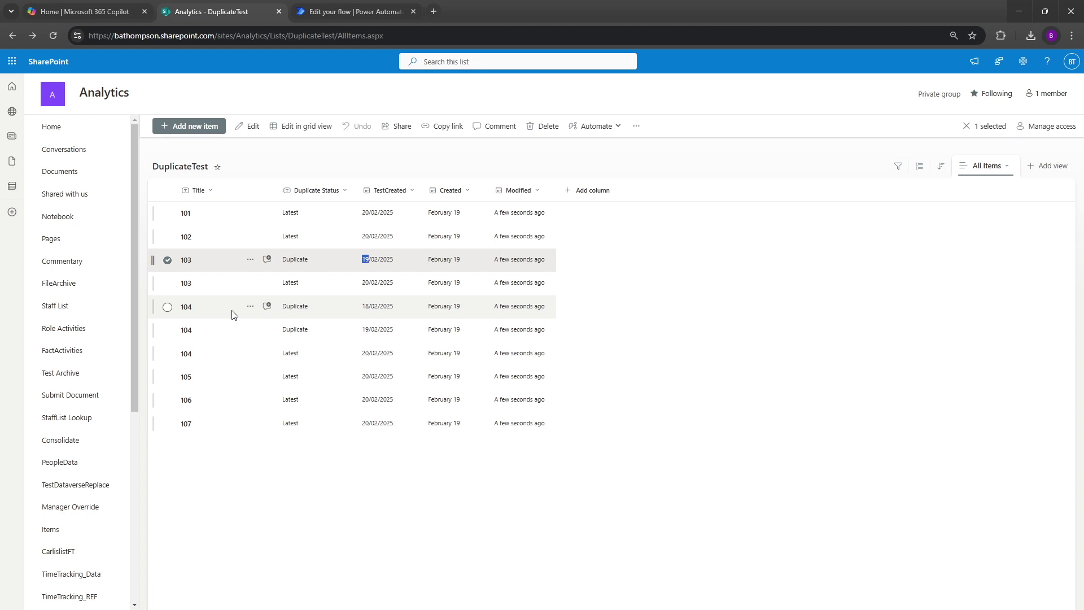
{"action": "left_click", "coordinate": [369, 306]}
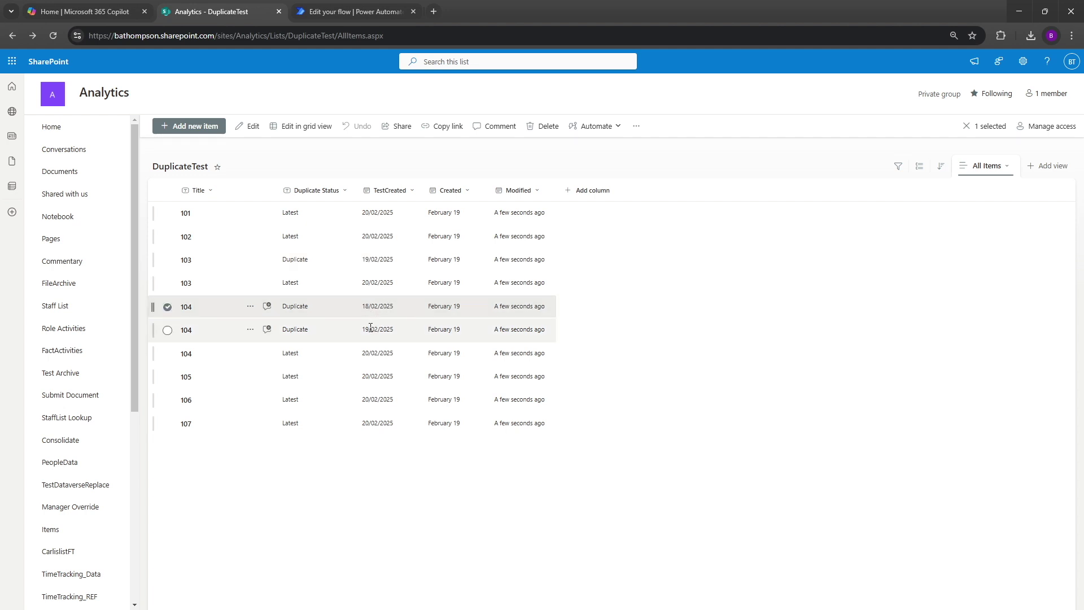
{"action": "left_click", "coordinate": [315, 328]}
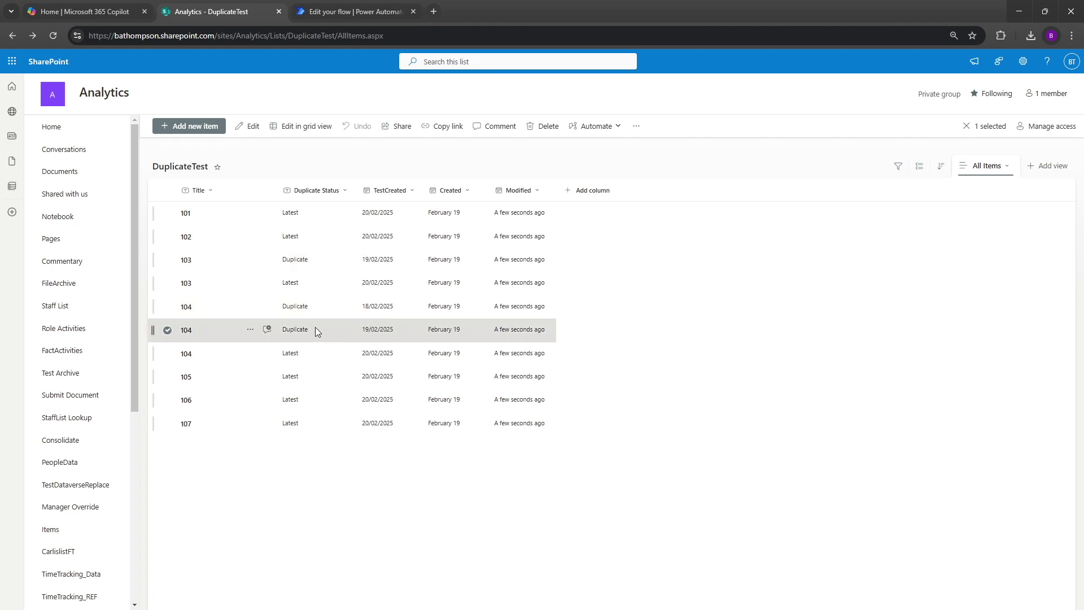
{"action": "double_click", "coordinate": [364, 353]}
{"action": "left_click", "coordinate": [299, 351]}
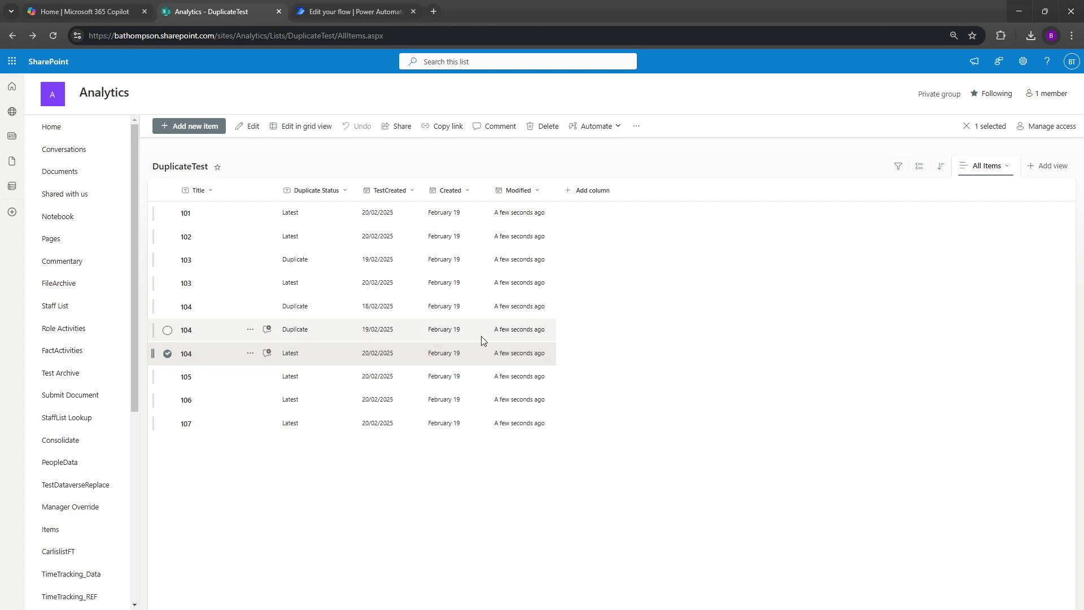